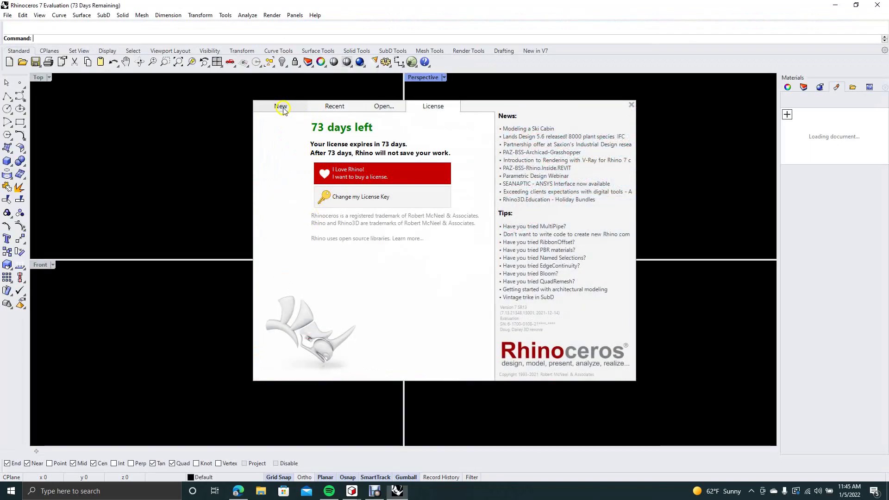
Step: Create a new Small Objects - Inches model and draw an 8-inch-diameter circle centred on the origin in the Top view
click(281, 107)
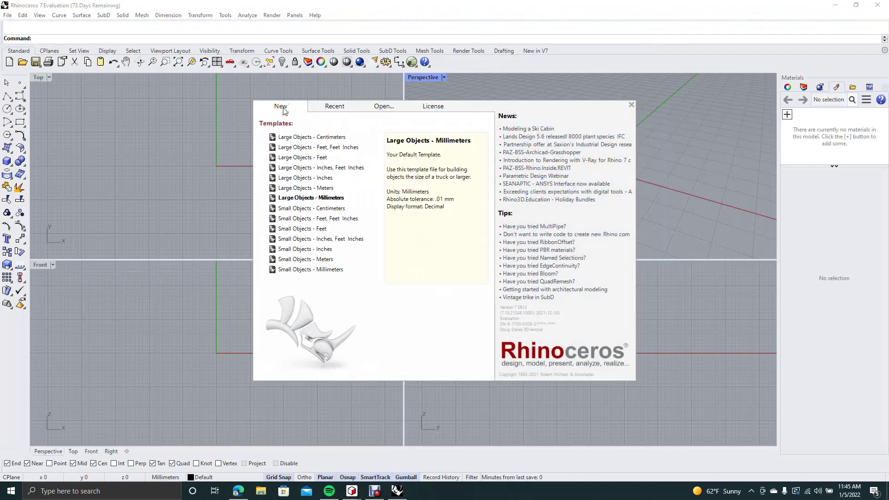
click(313, 250)
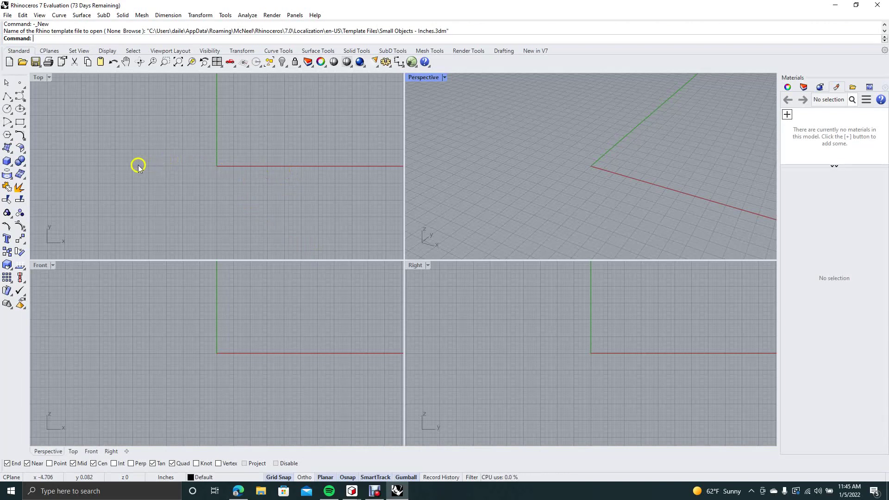
click(7, 109)
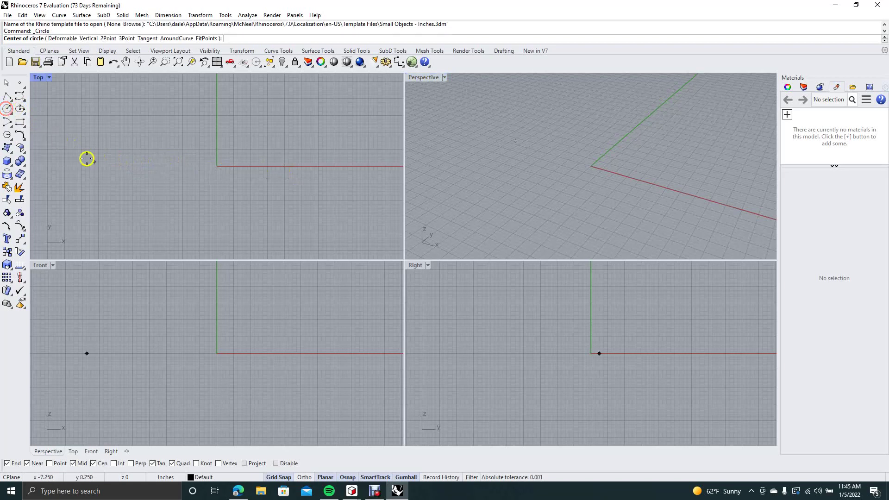
click(216, 166)
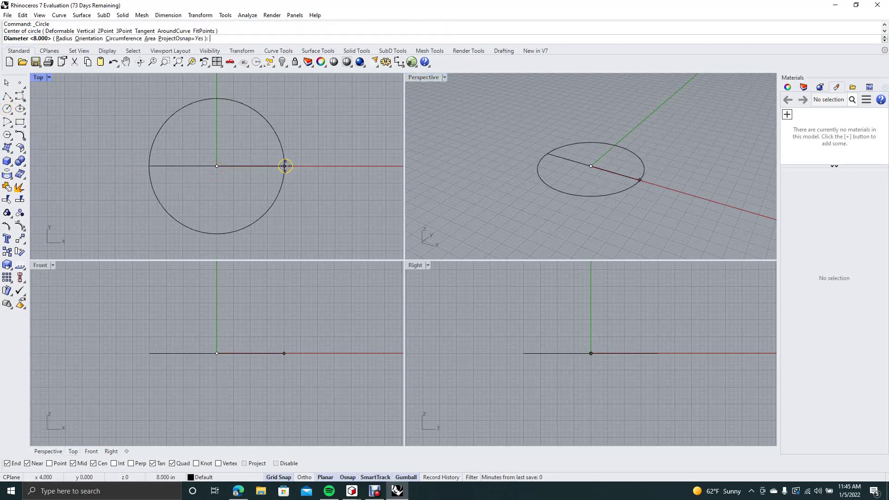
click(285, 166)
click(7, 82)
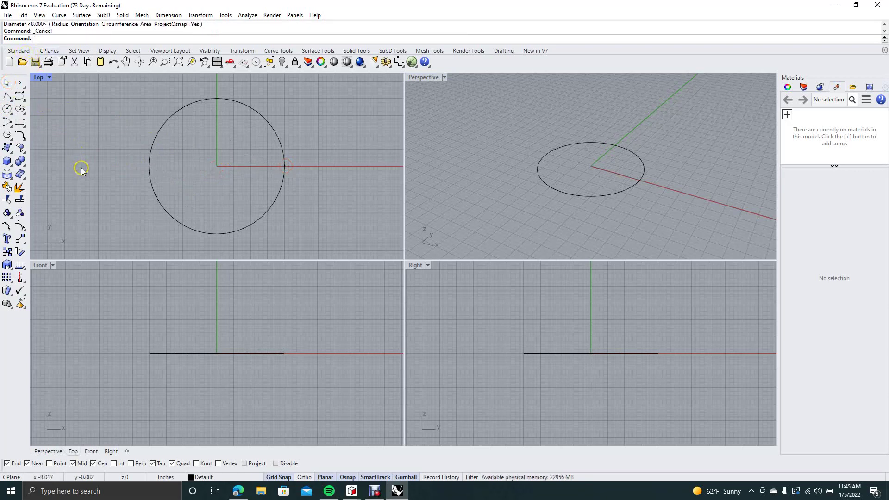
Step: Create a spiral around the circle with 12 turns and a constant radius of about 0.25 inches
text(Spiral)
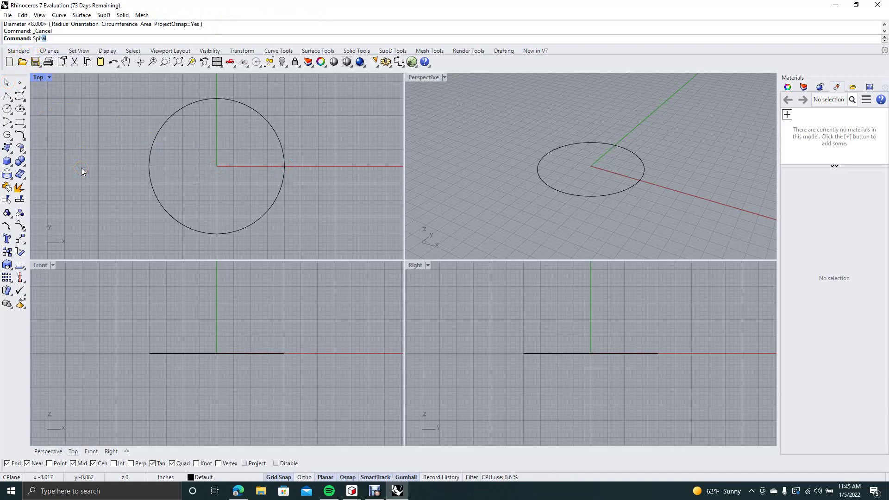
key(Return)
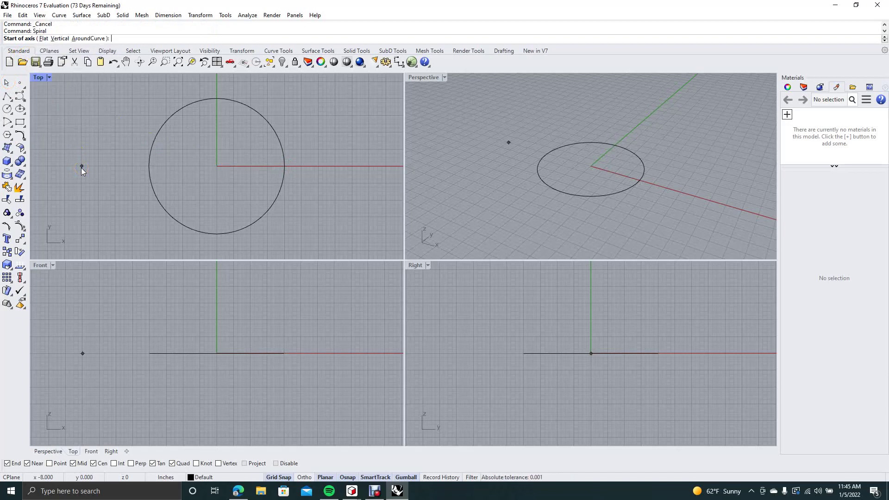
click(90, 38)
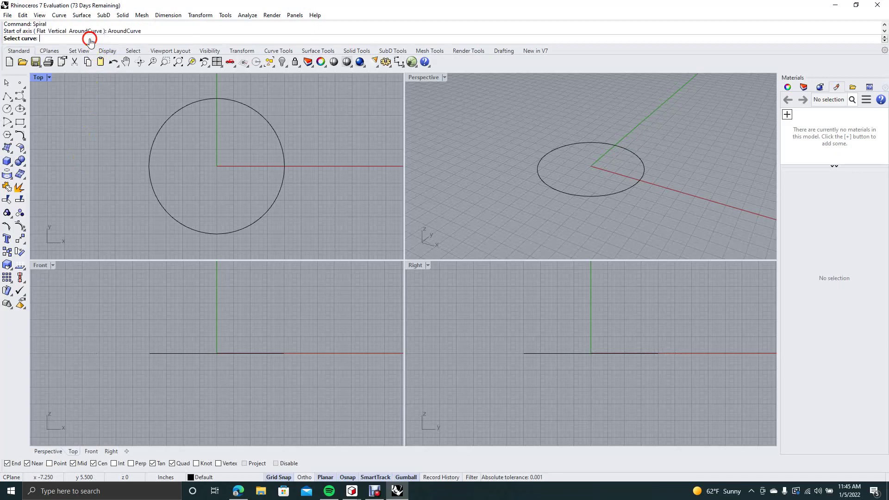
click(185, 110)
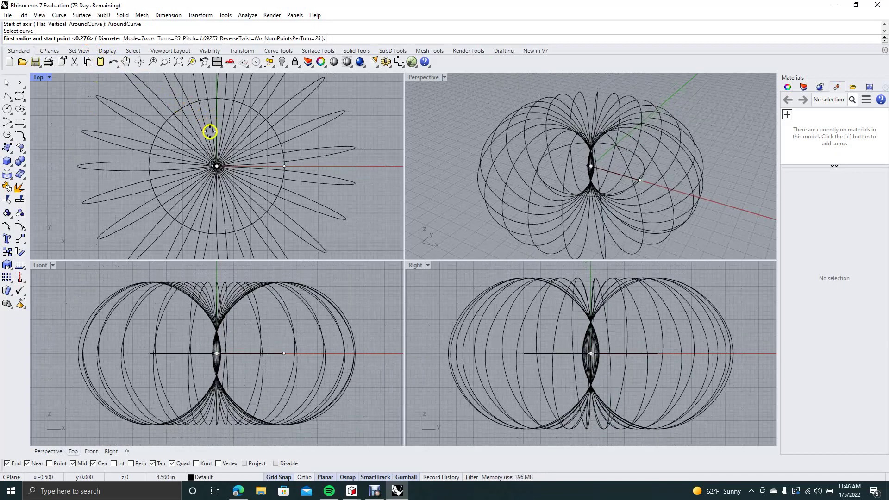
click(172, 39)
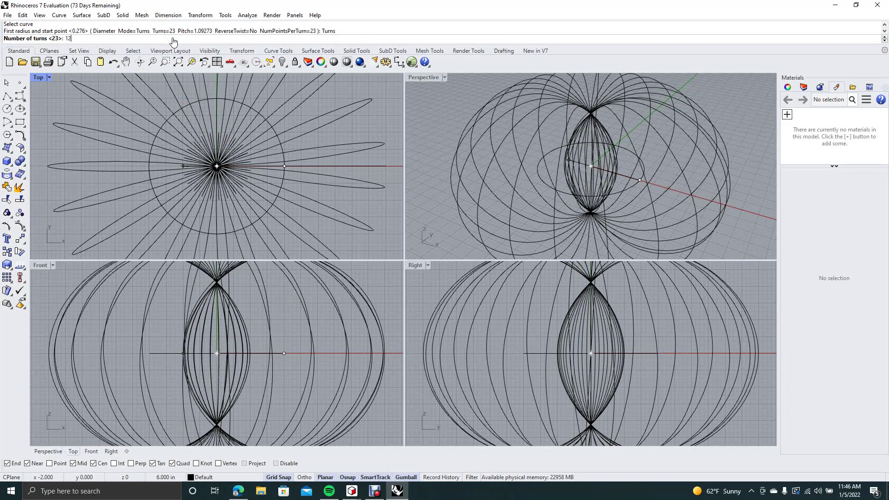
text(12)
key(Return)
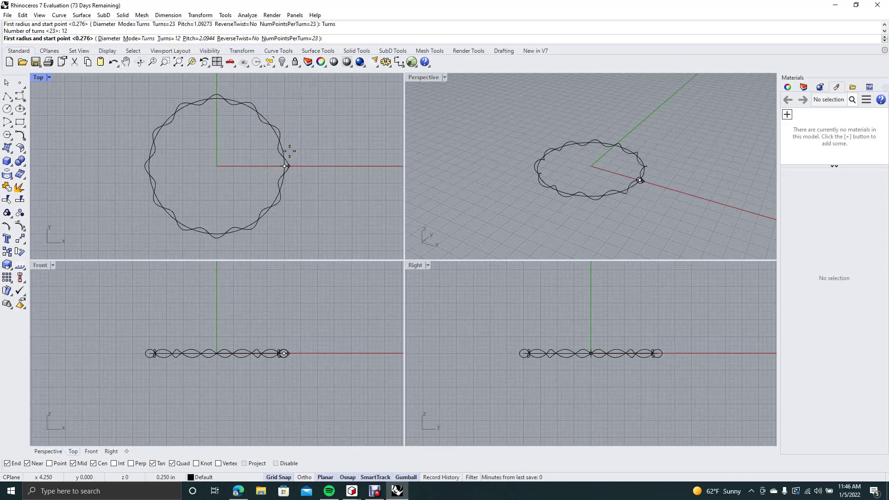
click(289, 151)
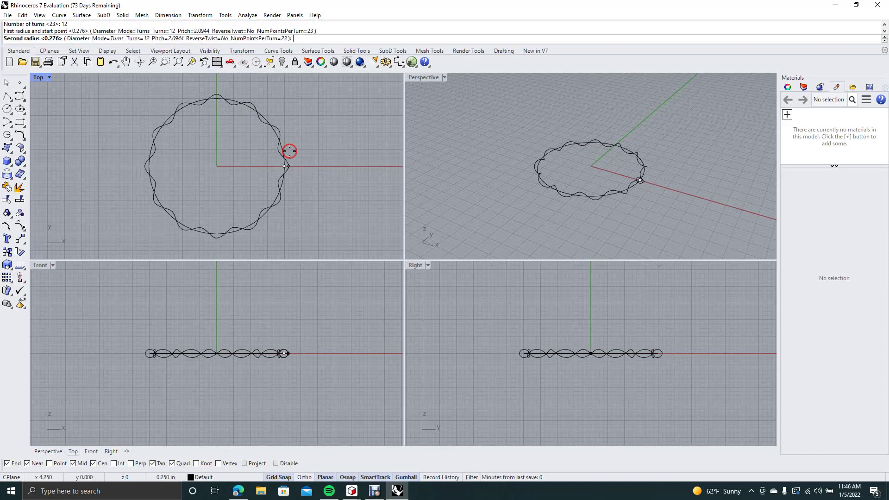
key(Return)
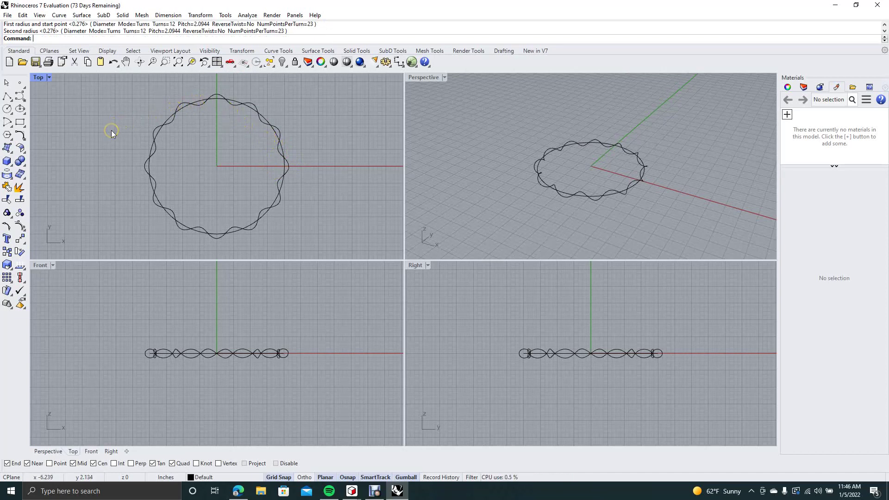
Step: Pipe the wavy spiral curve with a single radius of about 0.235 inches
text(Pipe)
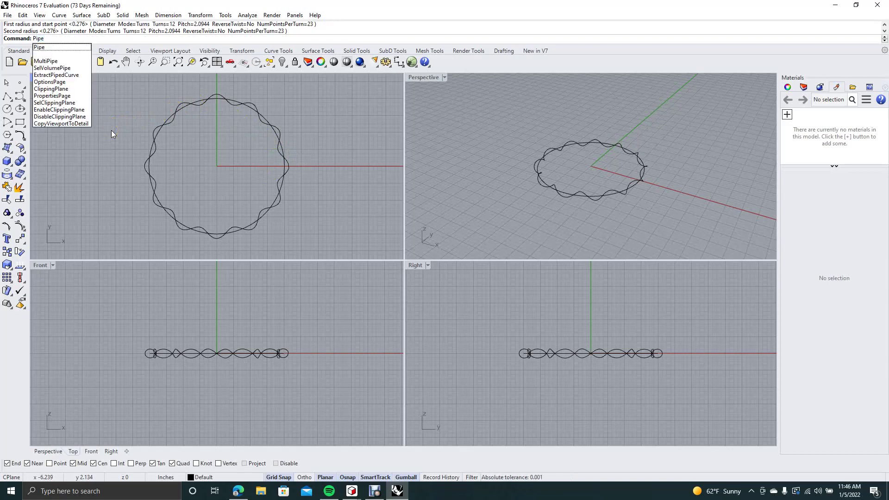
click(41, 47)
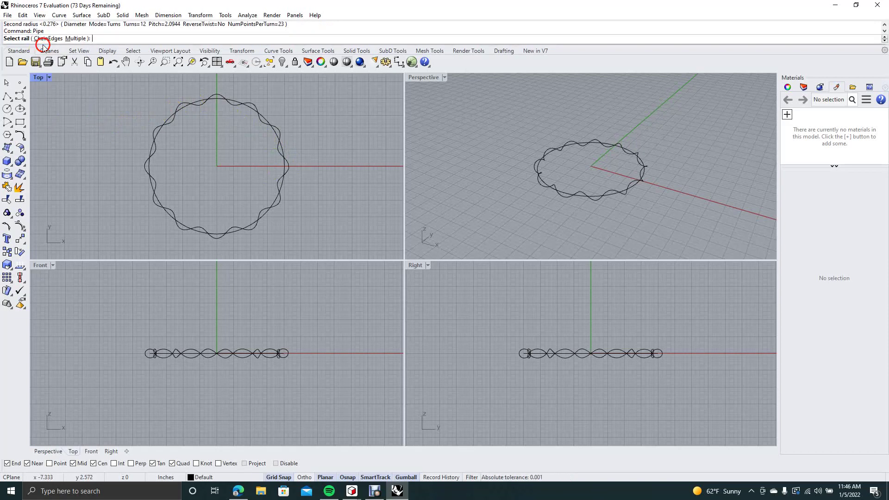
click(174, 120)
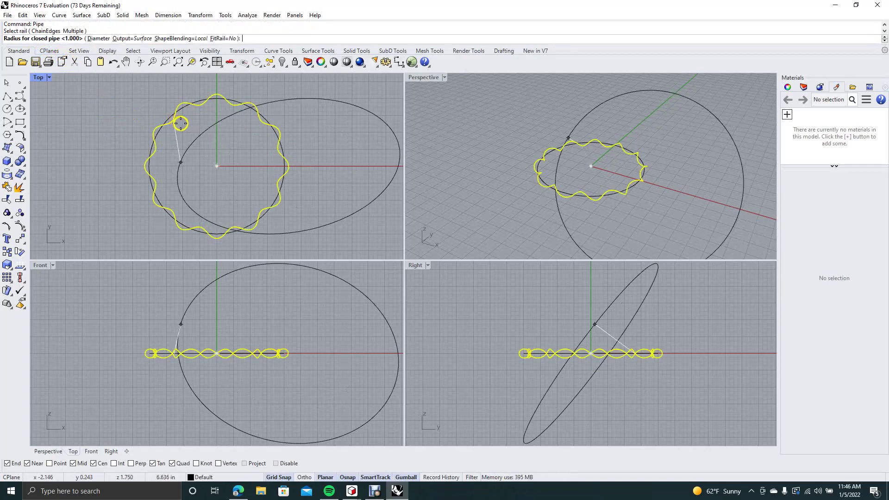
click(283, 163)
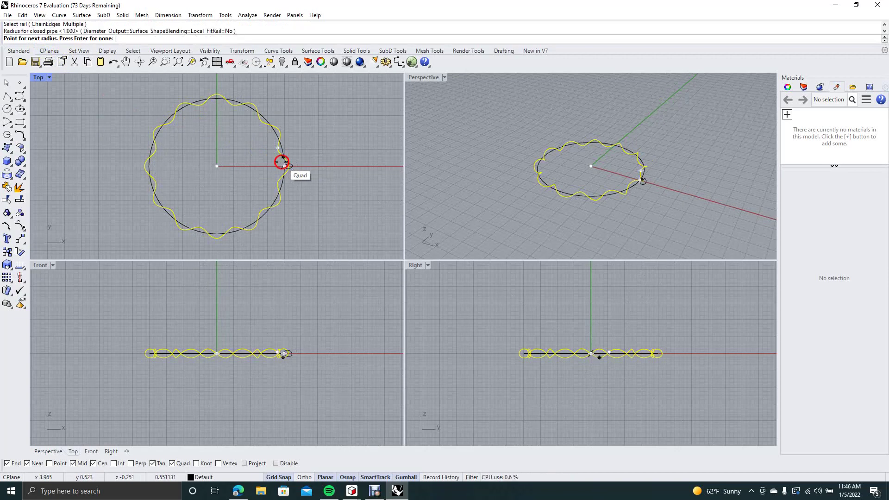
key(Return)
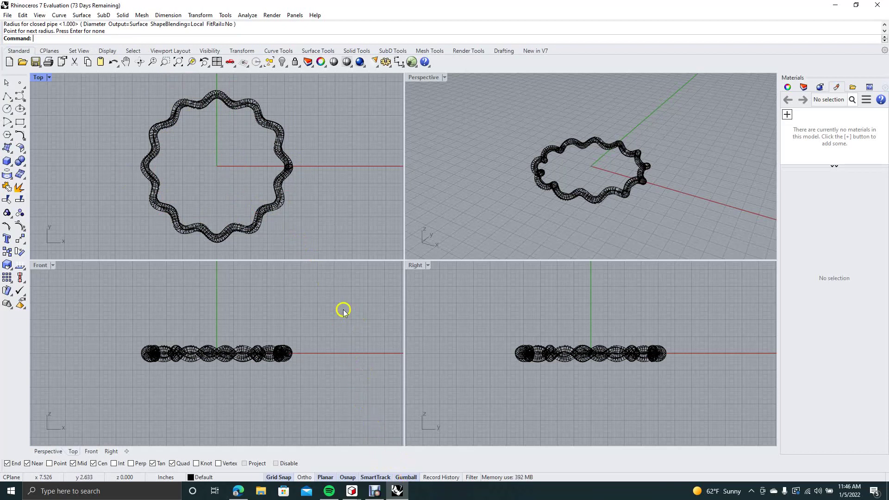
Step: Rotate the pipe 15 degrees counterclockwise about its centre in the Top view, leaving the spiral curve in place
click(180, 104)
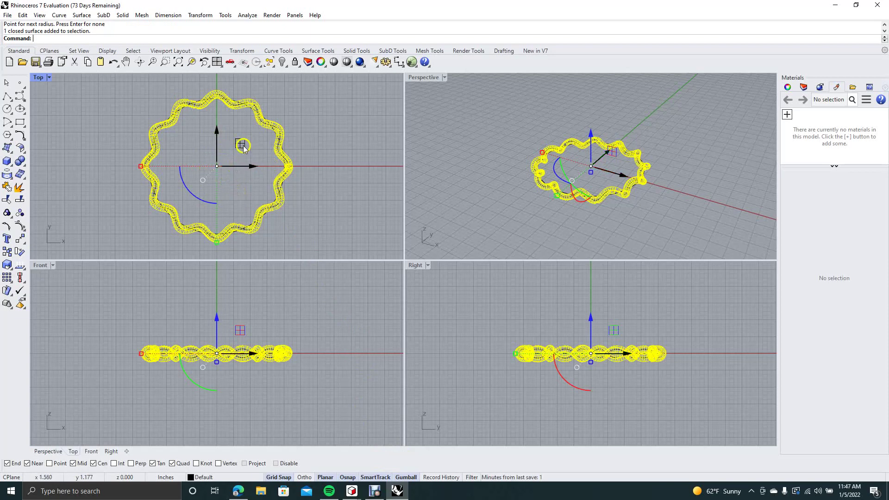
click(191, 192)
click(189, 190)
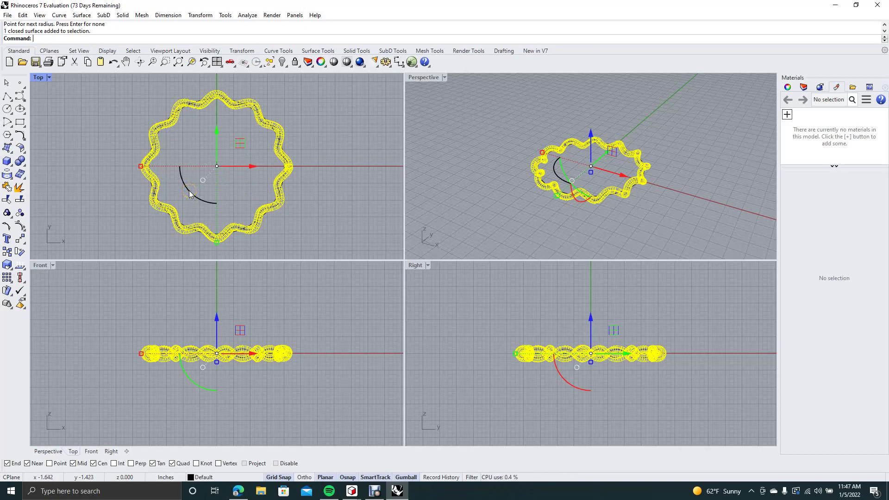
drag(189, 194, 196, 198)
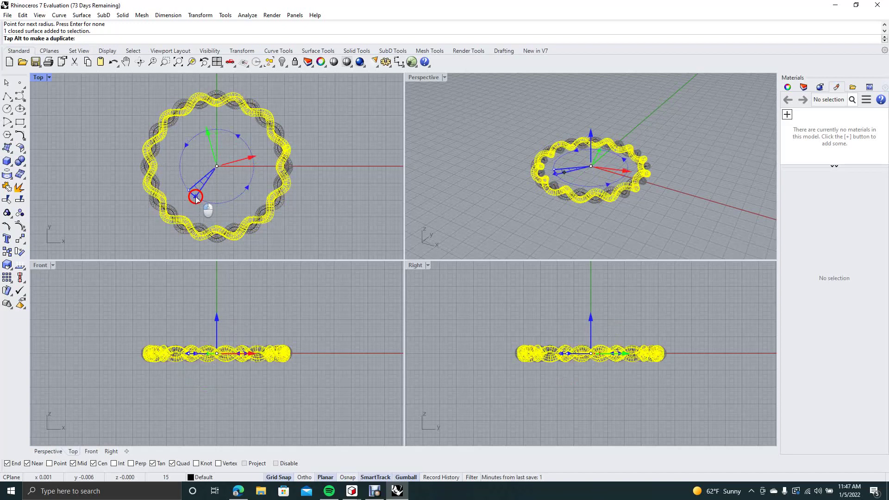
drag(196, 198, 197, 199)
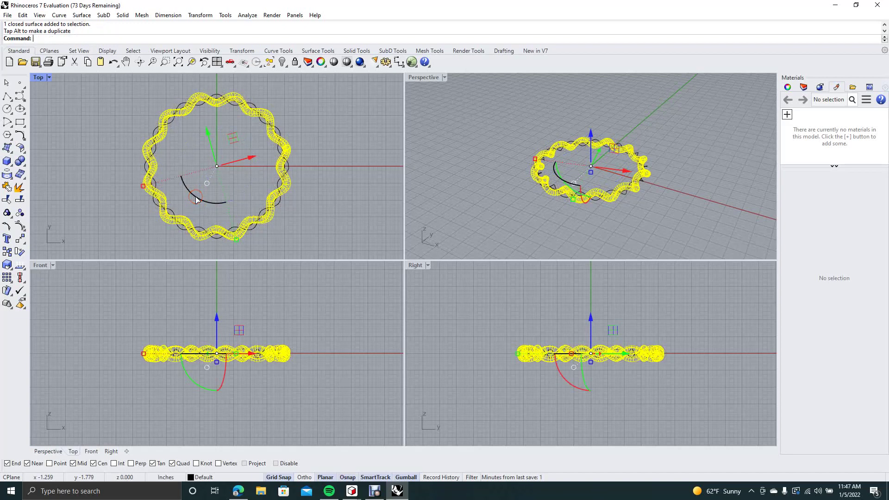
click(123, 138)
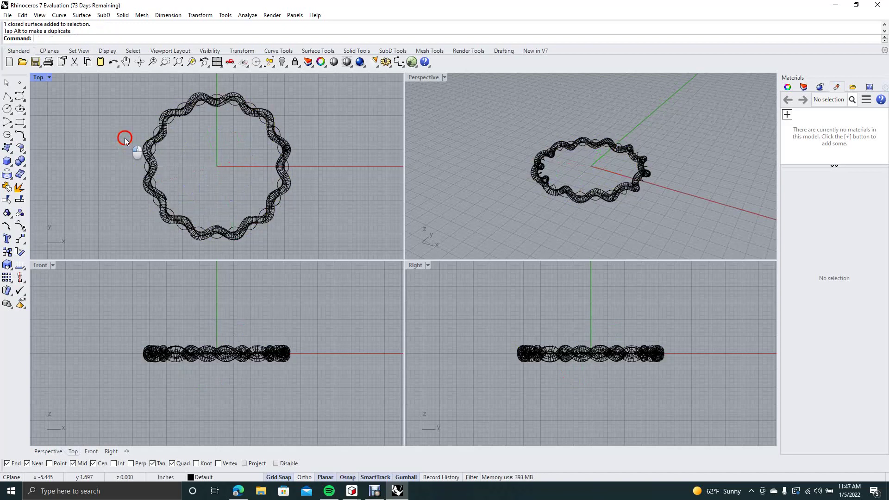
Step: Pipe the original spiral curve with a single radius to form the second strand, and clear the selection
click(171, 122)
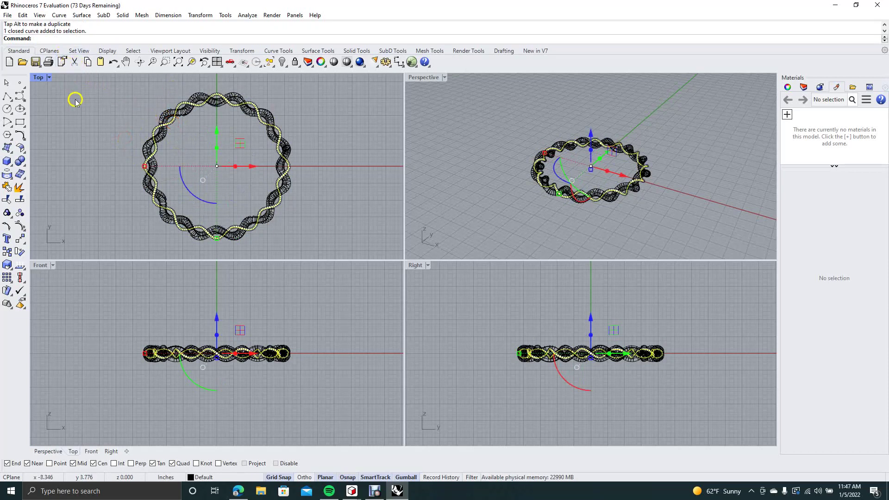
text(Pipe)
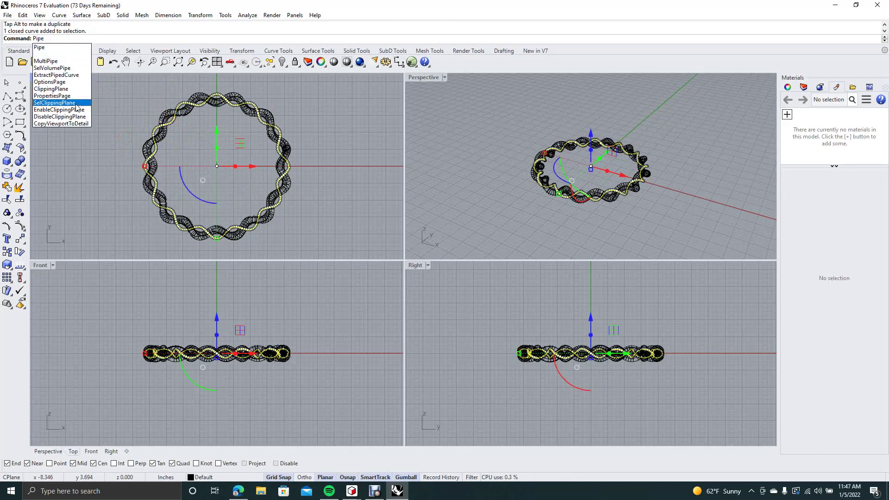
key(Return)
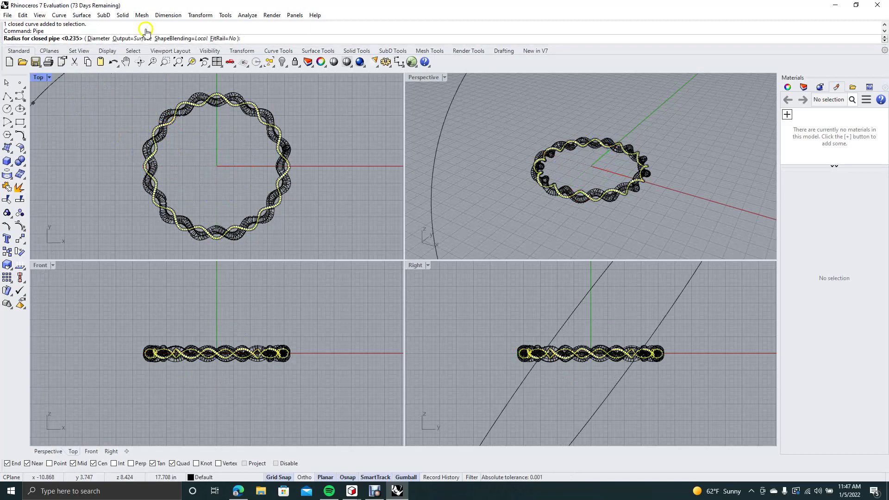
click(284, 174)
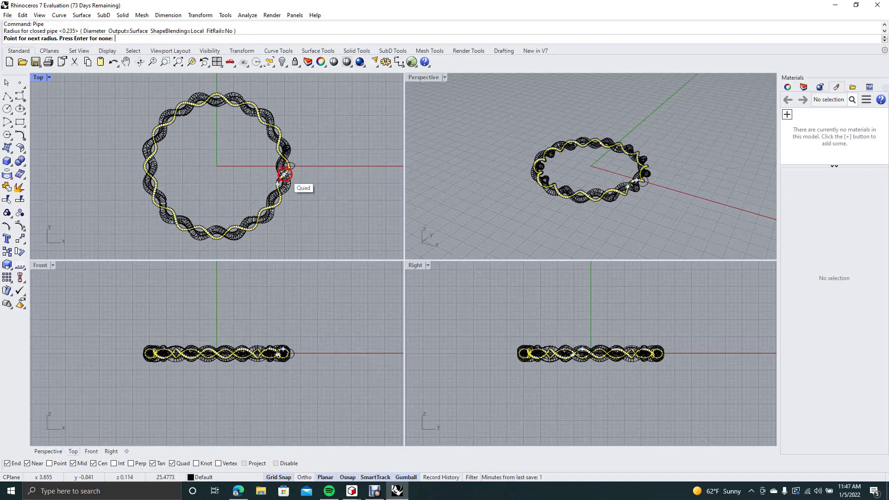
key(Return)
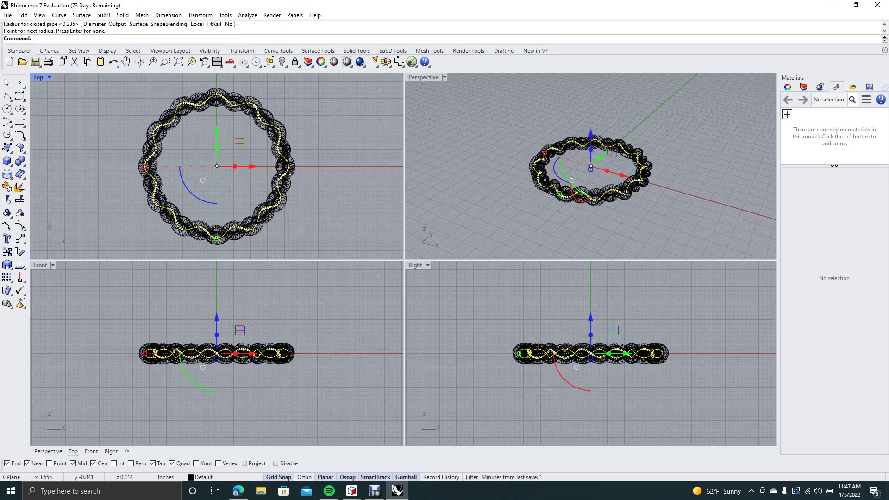
click(8, 80)
Step: Set the Perspective viewport to Rendered display mode and inspect the twisted rope ring from above and at an angle
click(503, 139)
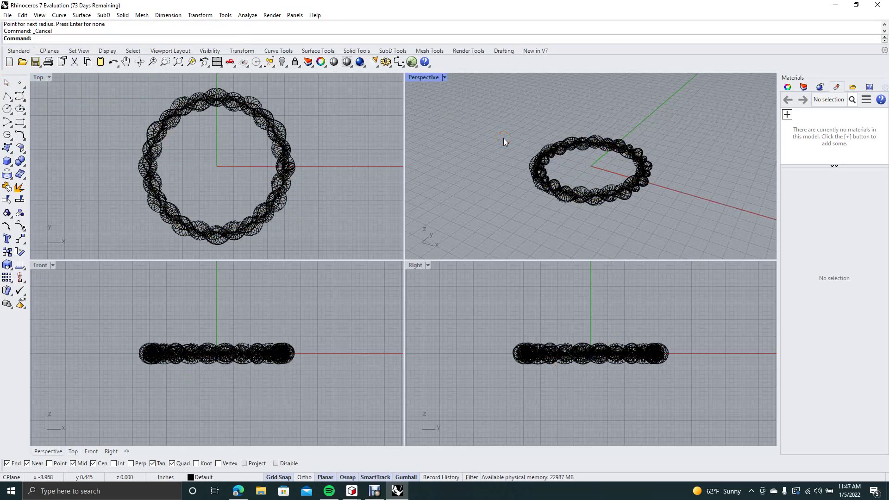
click(40, 16)
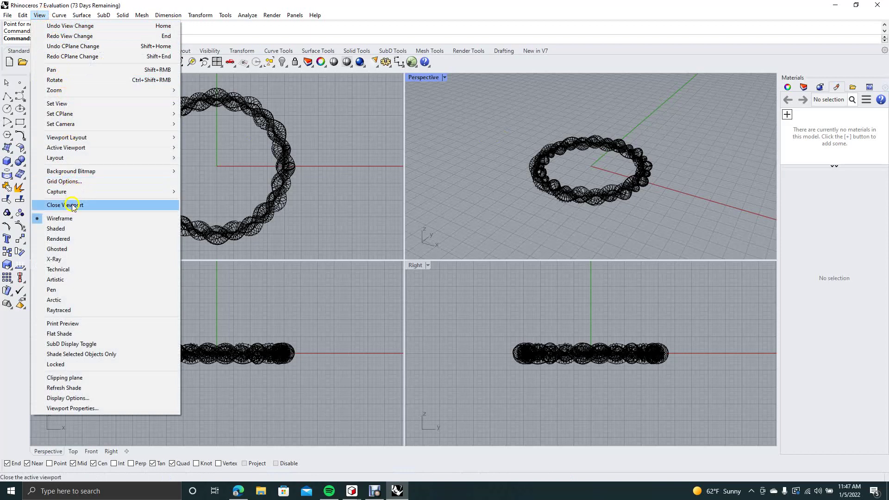
click(73, 239)
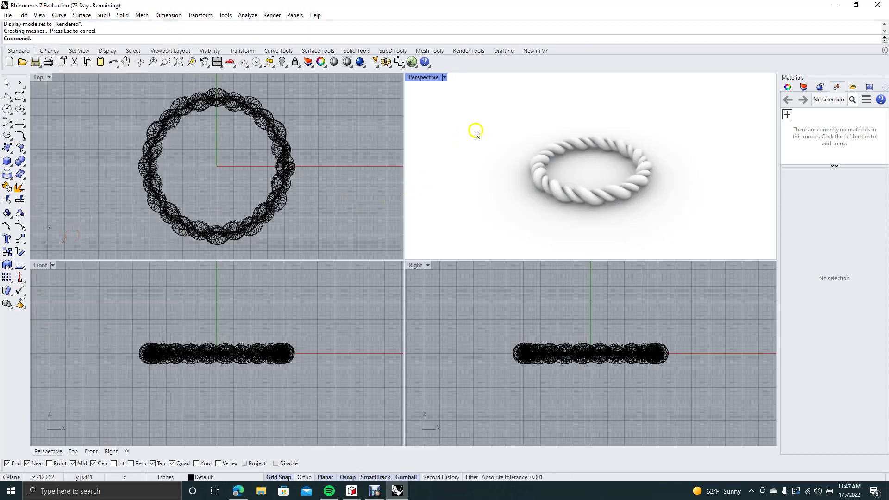
right_drag(476, 131, 480, 195)
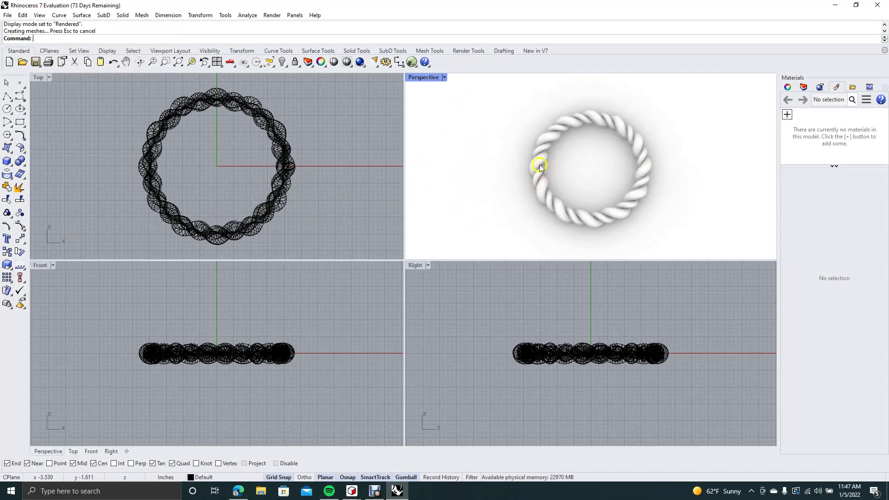
right_drag(460, 158, 450, 94)
Step: Draw a centre-based rectangle about 0.77 by 2 inches on the rope ring's outer edge at its positive-X end in the Front view
click(326, 178)
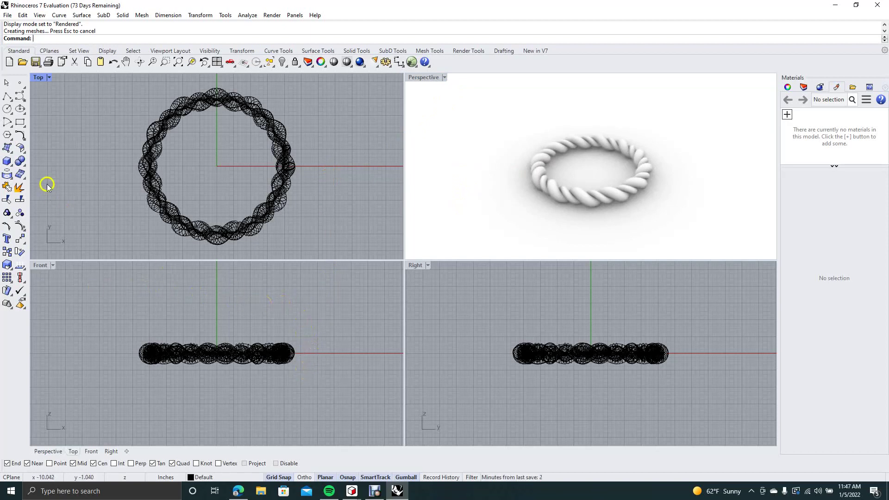
click(20, 124)
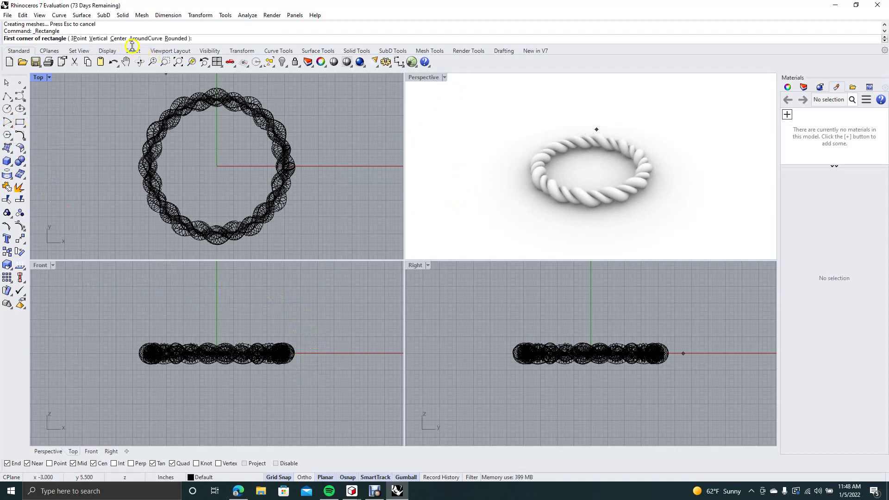
click(118, 39)
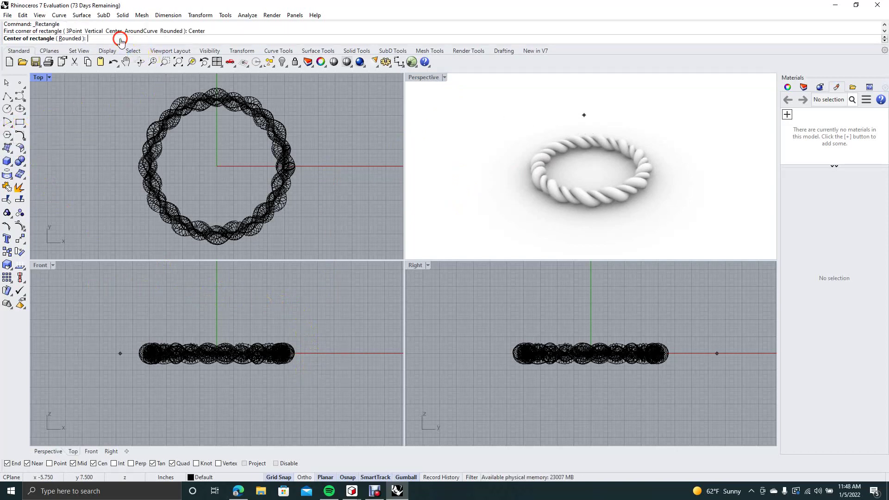
click(295, 352)
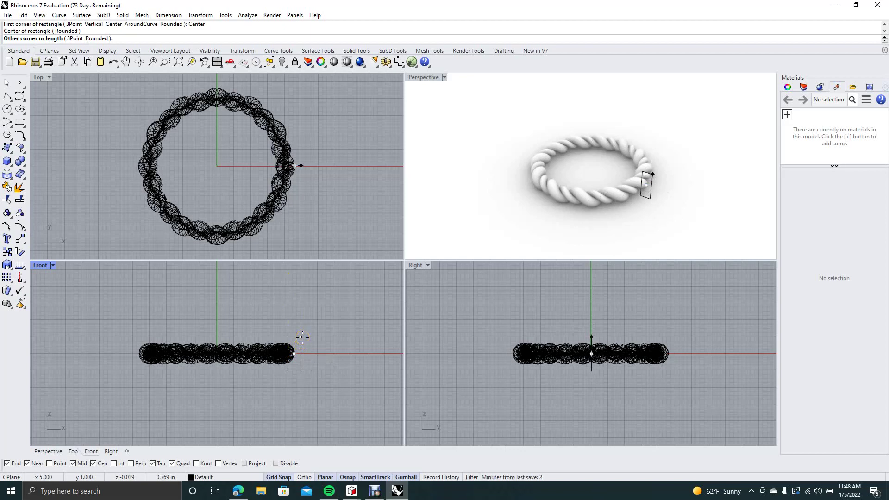
click(301, 337)
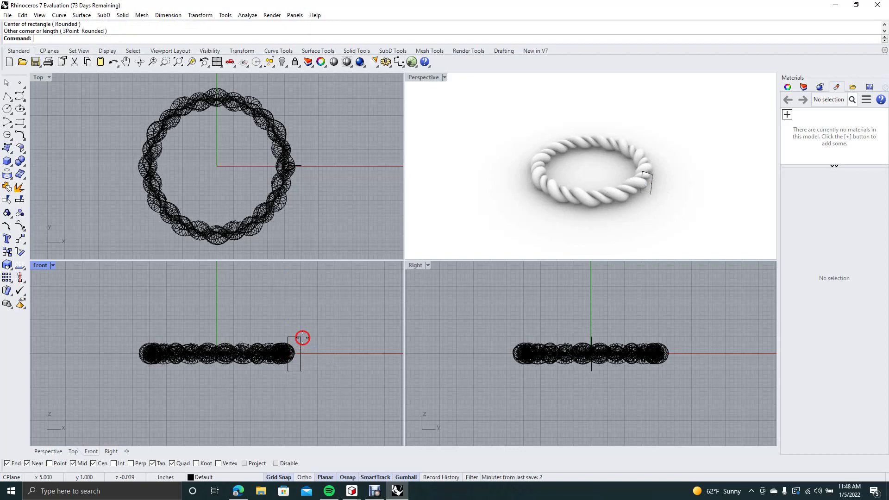
Step: Revolve the rectangle 360 degrees around a vertical axis picked at the rope ring's middle in the Front view to form a flat band
text(Revolve)
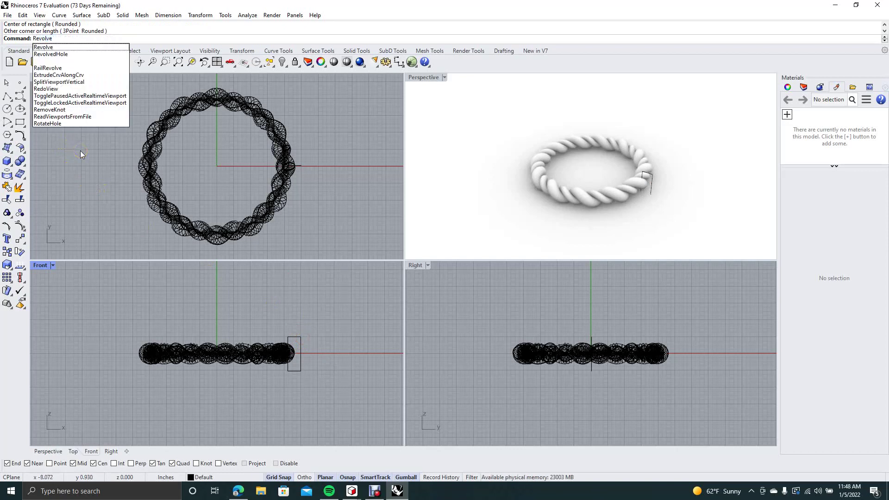
click(51, 47)
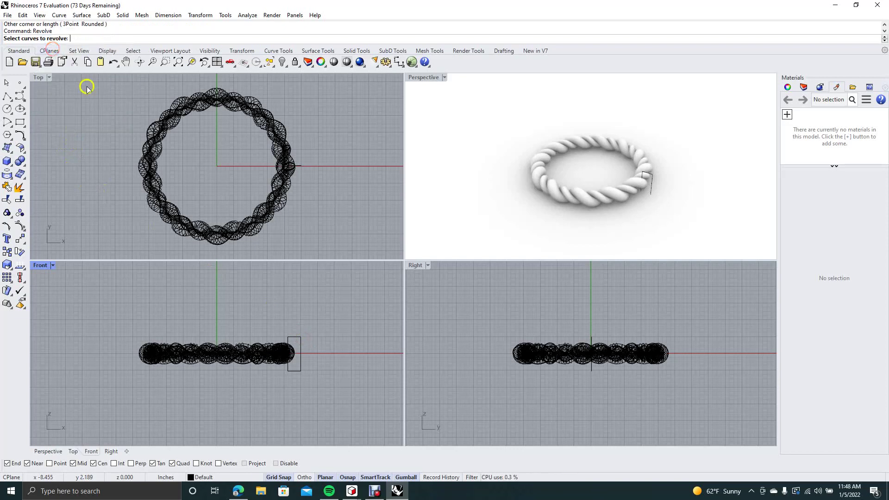
click(297, 339)
right_click(297, 340)
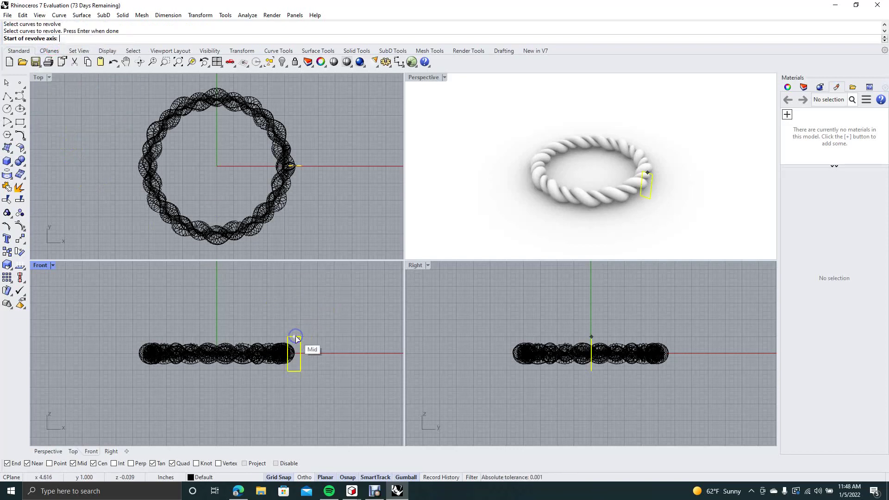
click(215, 337)
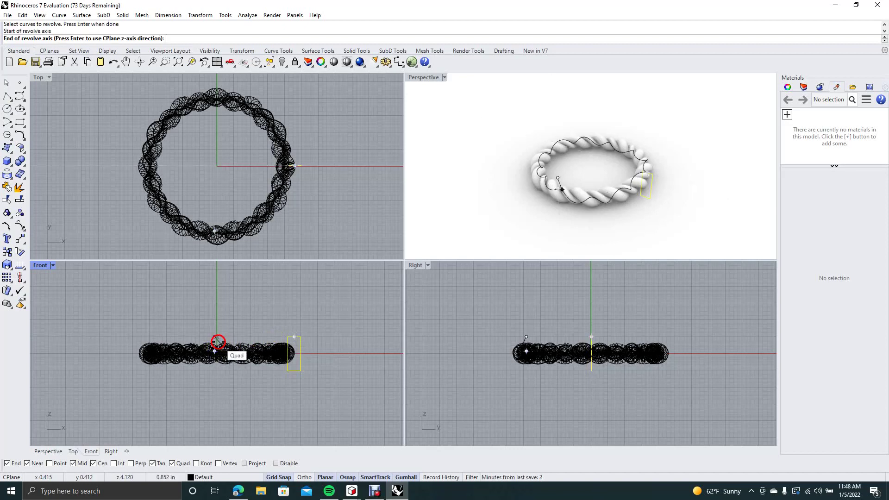
click(217, 300)
key(Return)
key(Return)
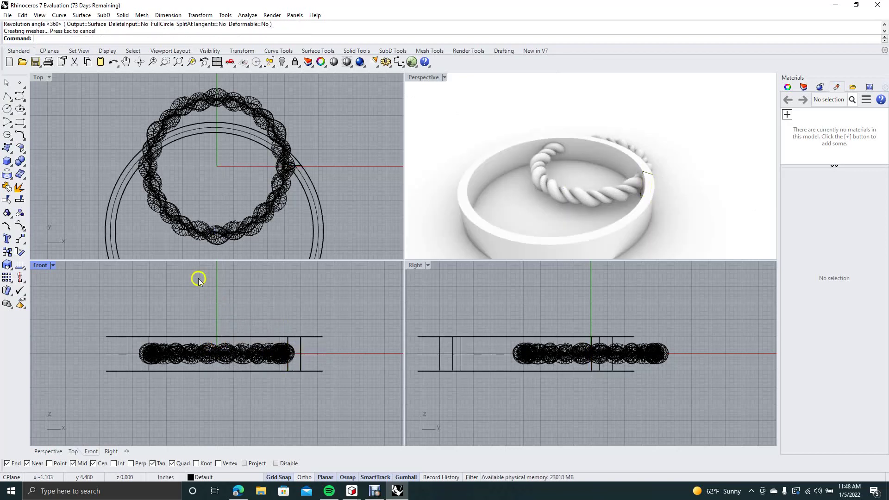
click(7, 82)
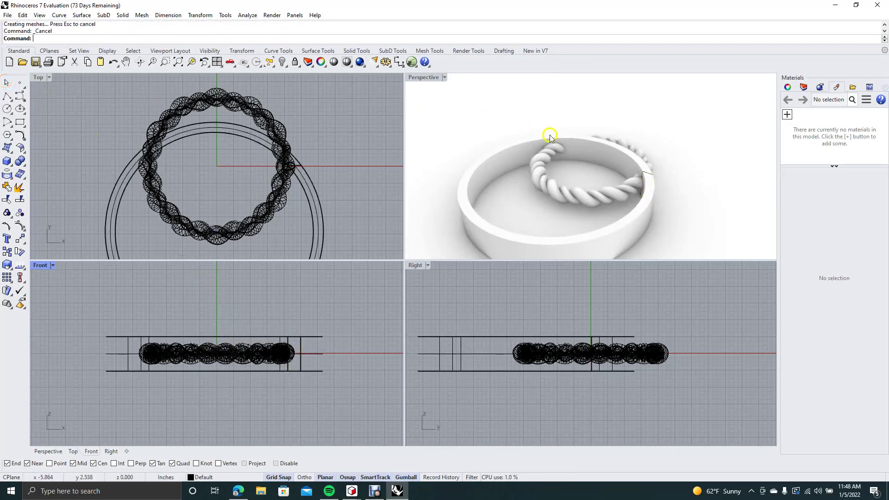
click(740, 124)
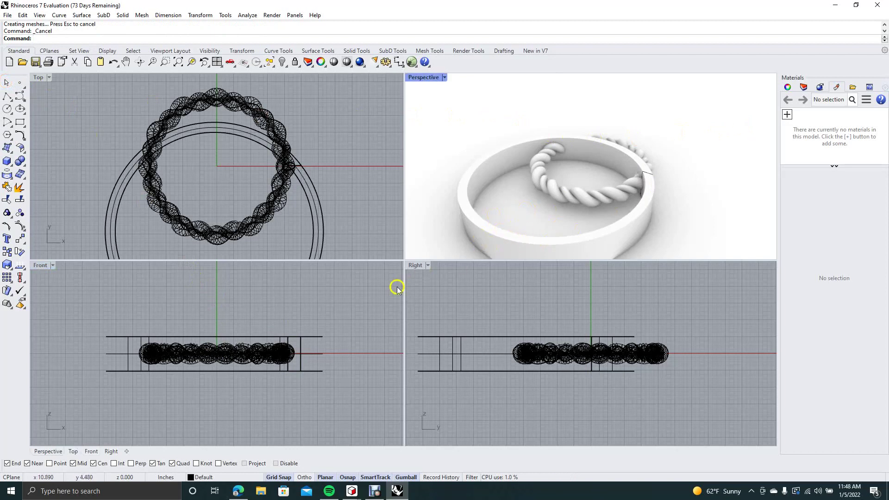
click(355, 353)
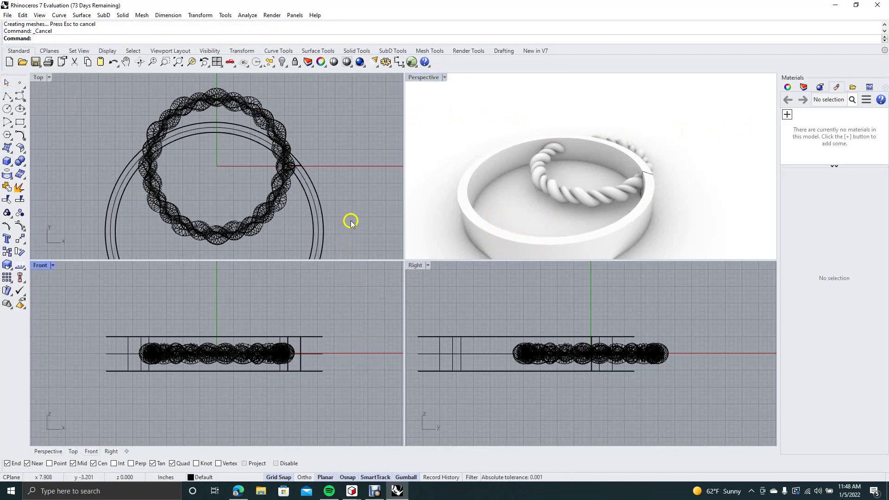
Step: Select both rope pipe surfaces in the Top view and move them together along Y into the middle of the revolved band
text(Zoom)
key(Return)
click(88, 38)
drag(130, 126, 155, 145)
click(6, 83)
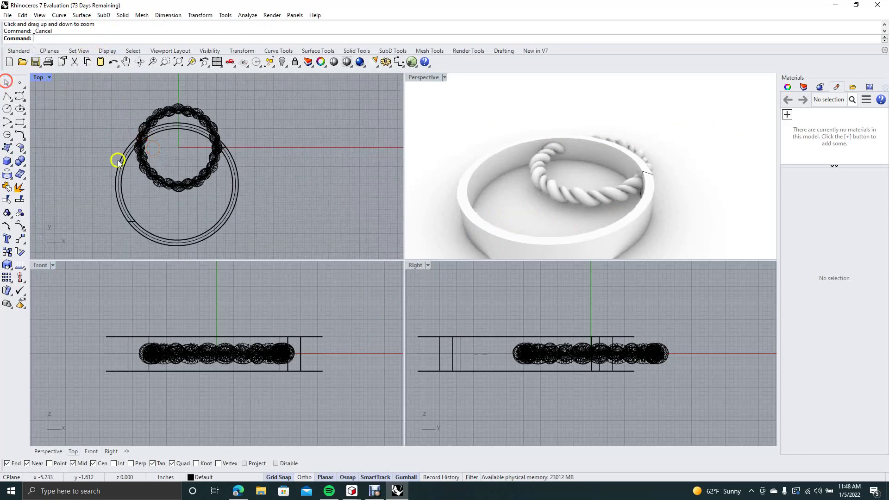
click(201, 178)
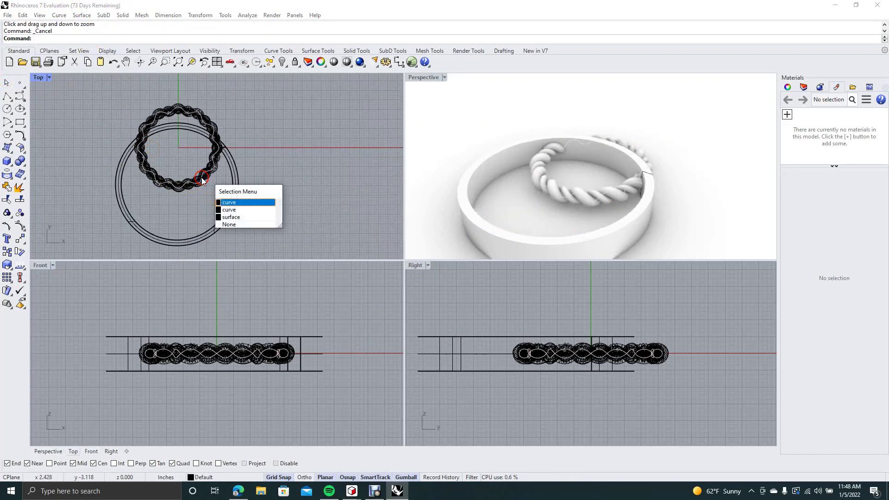
key(Down)
key(Down)
key(Return)
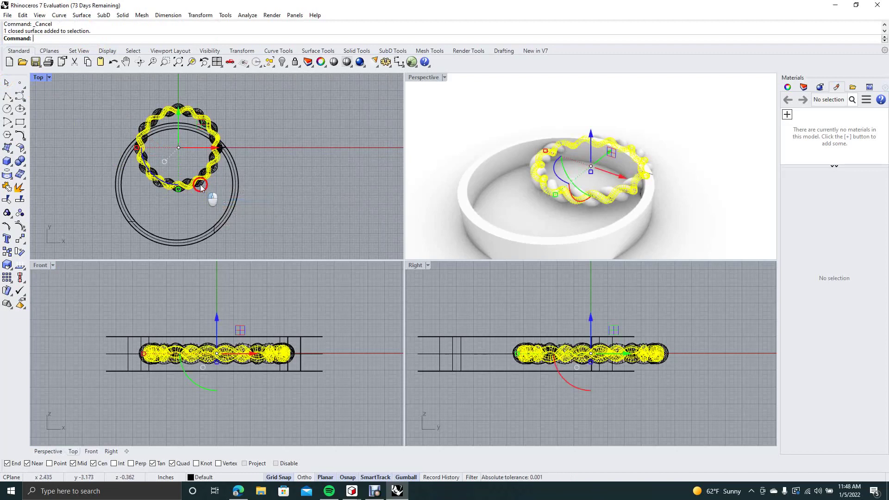
ctrl+click(198, 186)
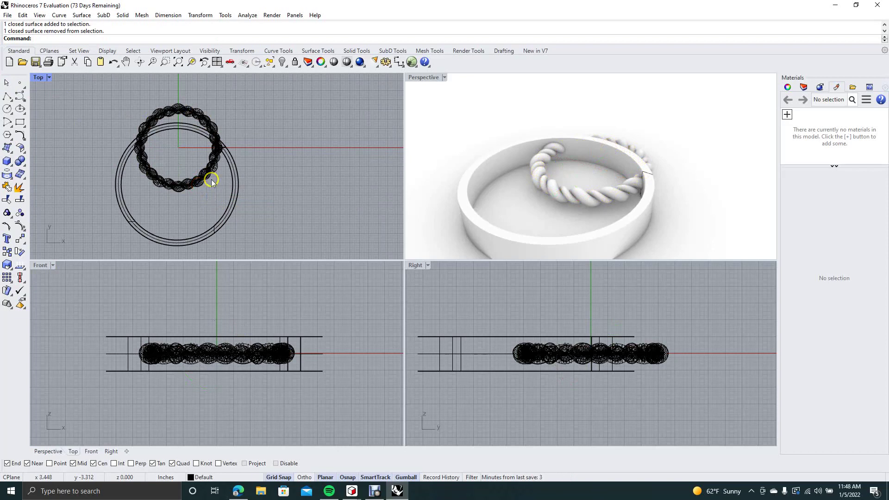
click(203, 185)
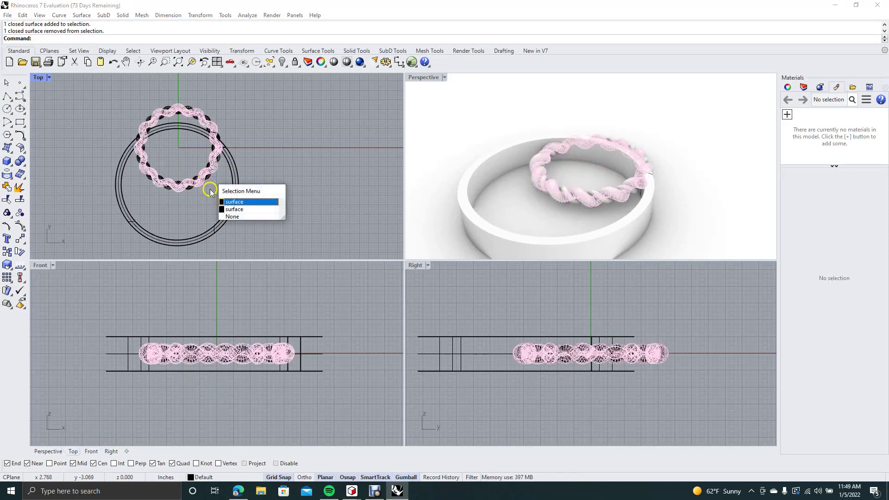
click(234, 203)
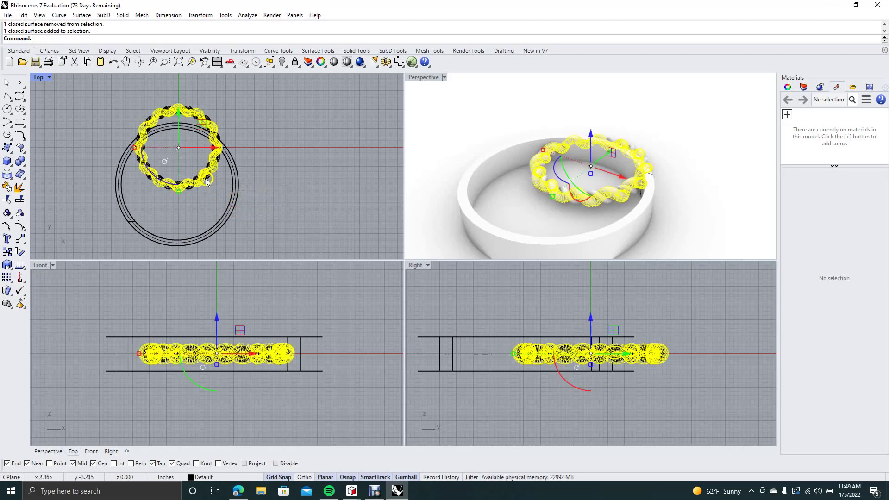
shift+click(209, 180)
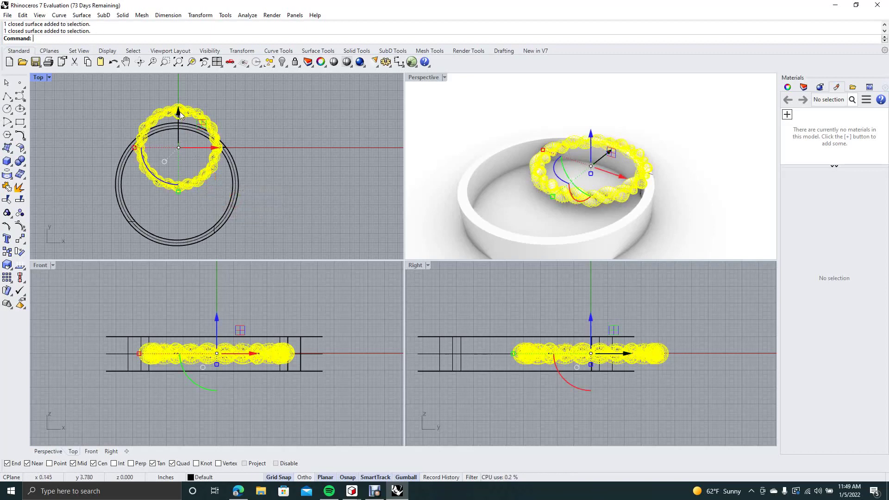
drag(178, 114, 178, 147)
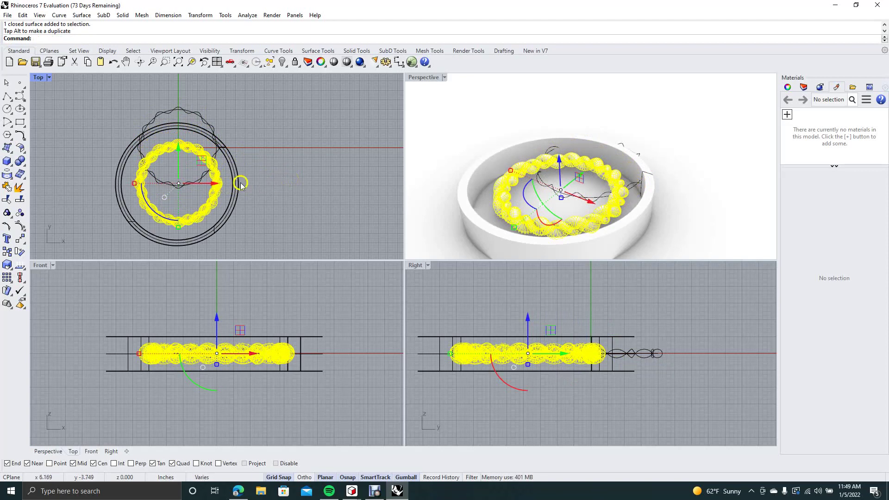
click(262, 174)
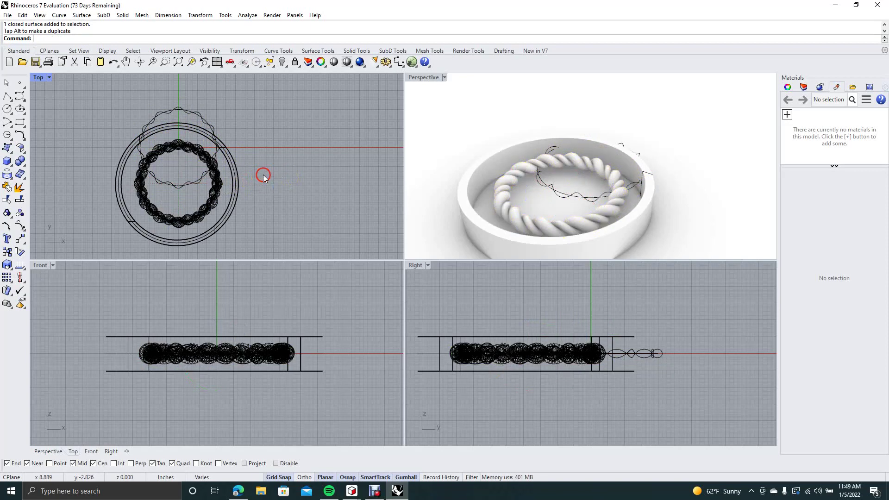
Step: Delete the two wavy spiral curves left behind at the rope ring's original position
click(190, 113)
key(Delete)
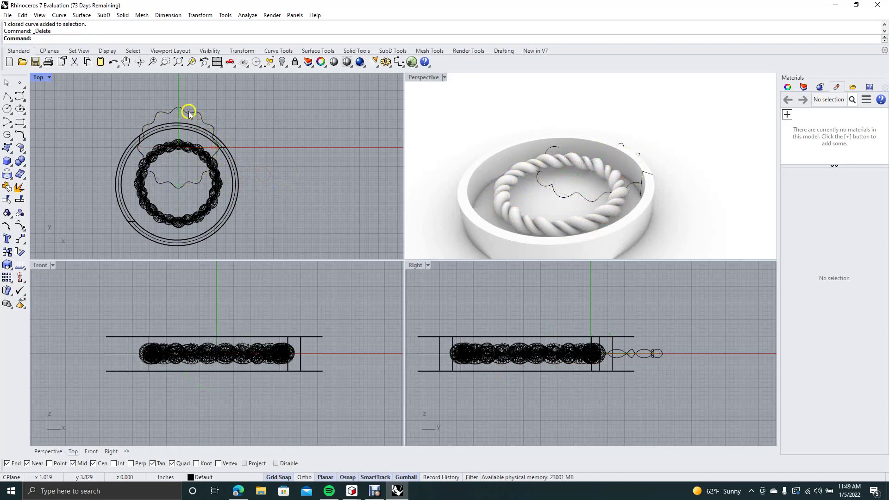
click(187, 112)
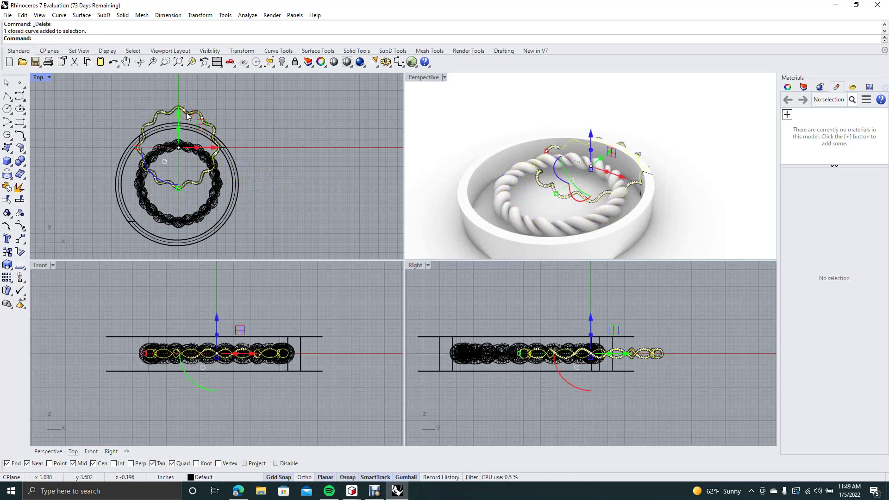
key(Delete)
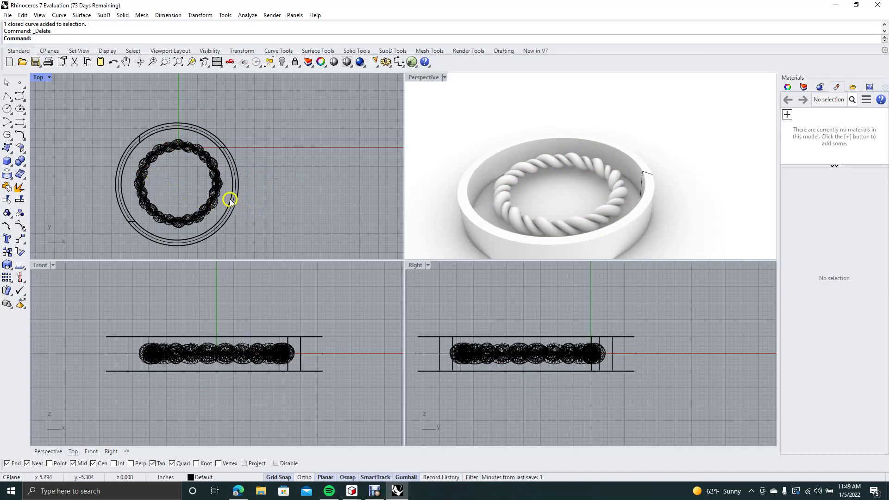
Step: Shift both rope pipes and the rectangle slightly toward negative X in the Top view to centre the rope inside the band
drag(135, 100, 225, 242)
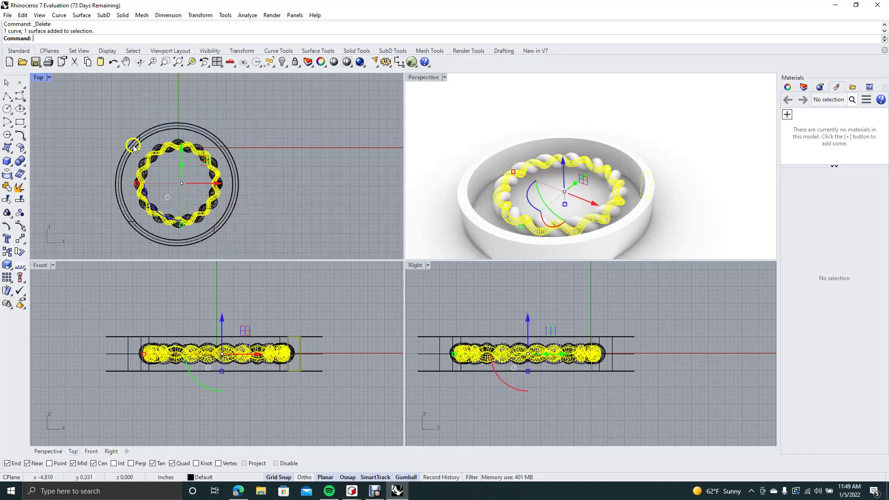
click(142, 163)
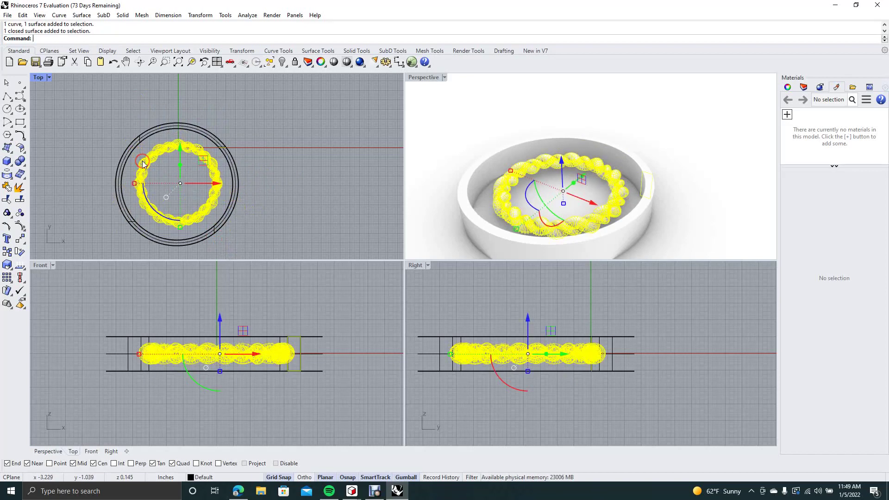
click(218, 184)
drag(217, 183, 214, 186)
click(281, 124)
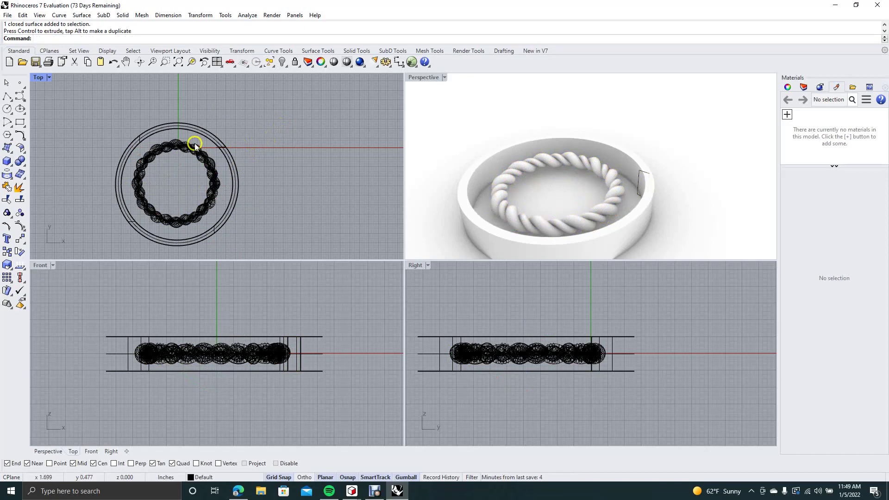
Step: Scale the revolved band down about its centre to roughly 0.6 of its size with Grid Snap off, fitting it inside the rope ring
text(Scale)
key(Return)
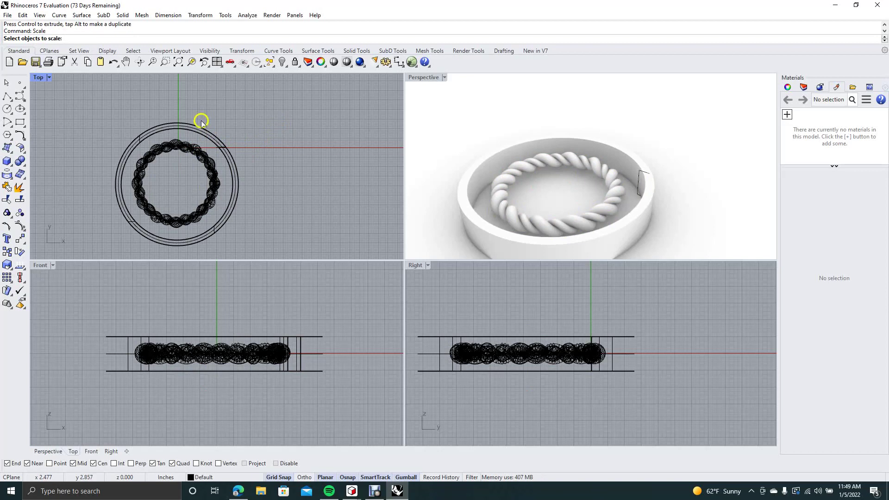
click(195, 130)
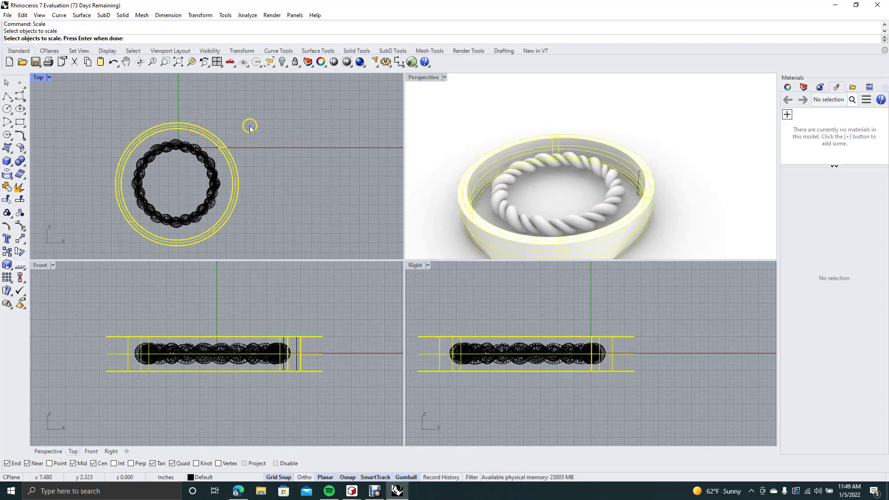
key(Return)
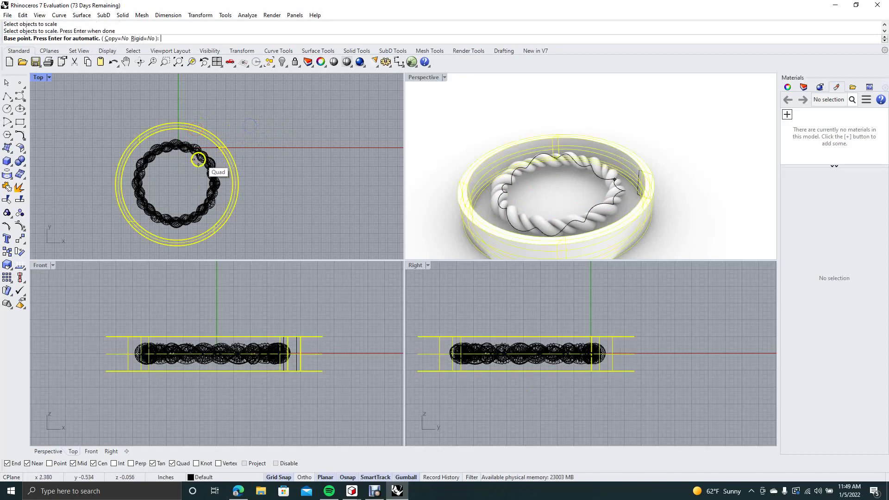
click(178, 185)
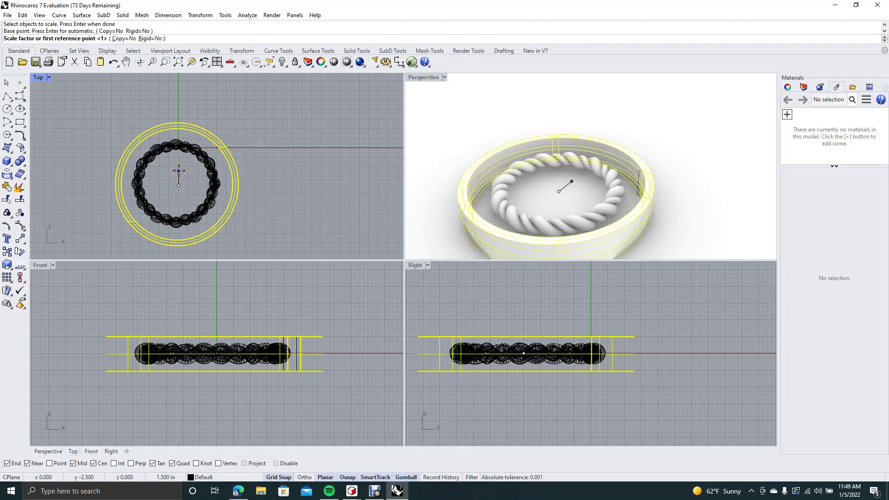
click(178, 170)
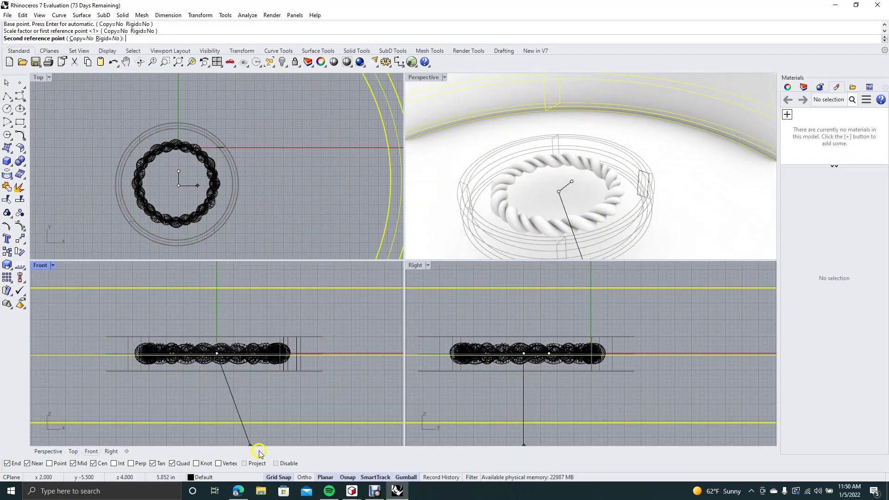
click(278, 478)
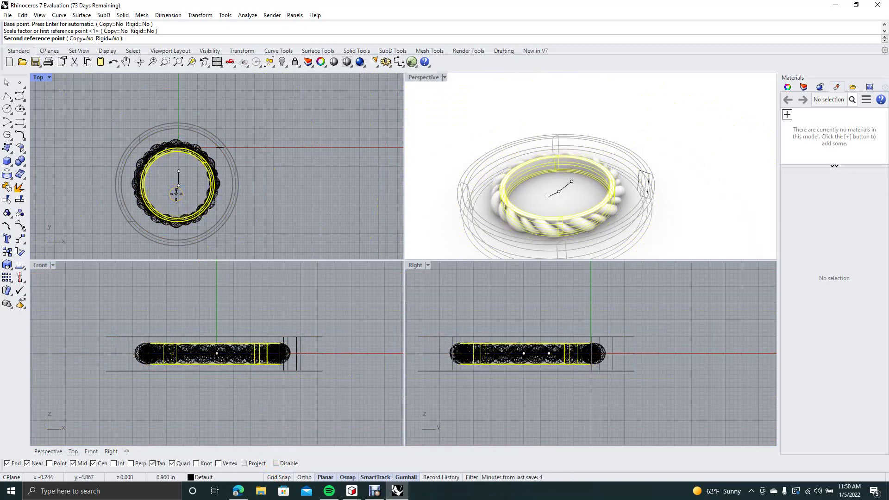
click(176, 194)
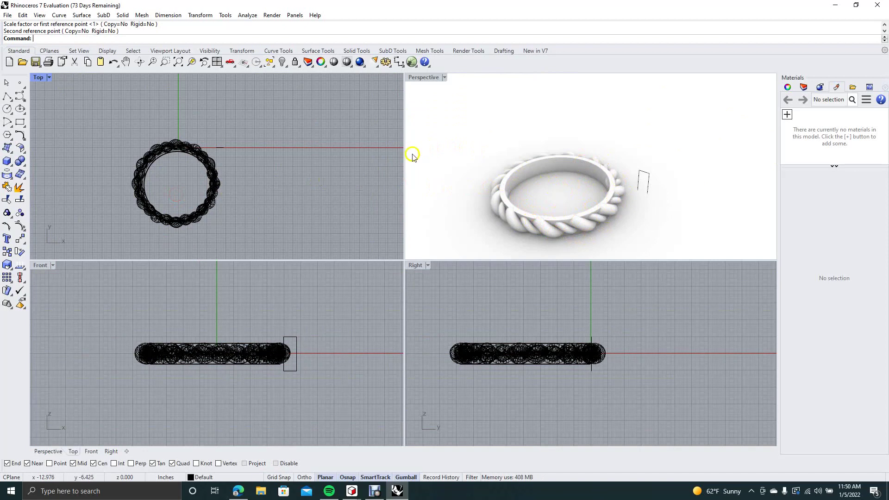
Step: Delete the leftover rectangle profile beside the ring in the Front view
mouse_move(454, 141)
right_down()
mouse_move(480, 220)
mouse_move(468, 133)
mouse_move(471, 139)
right_up()
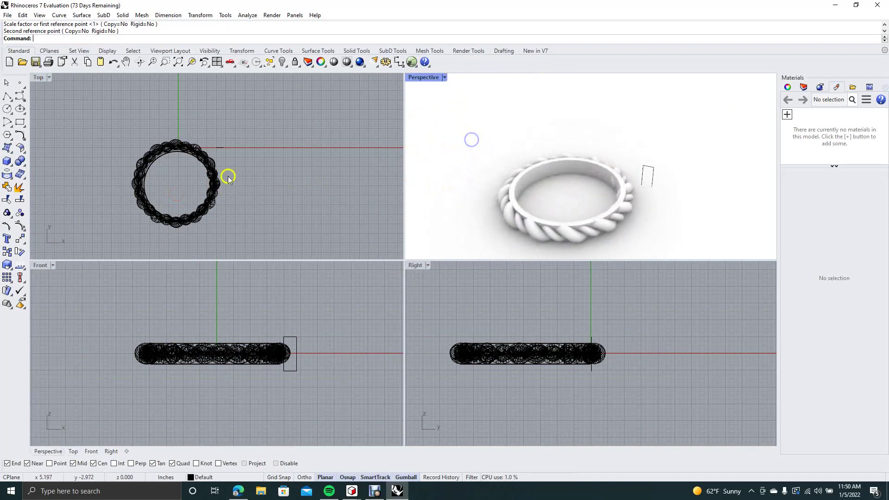
click(179, 148)
click(281, 184)
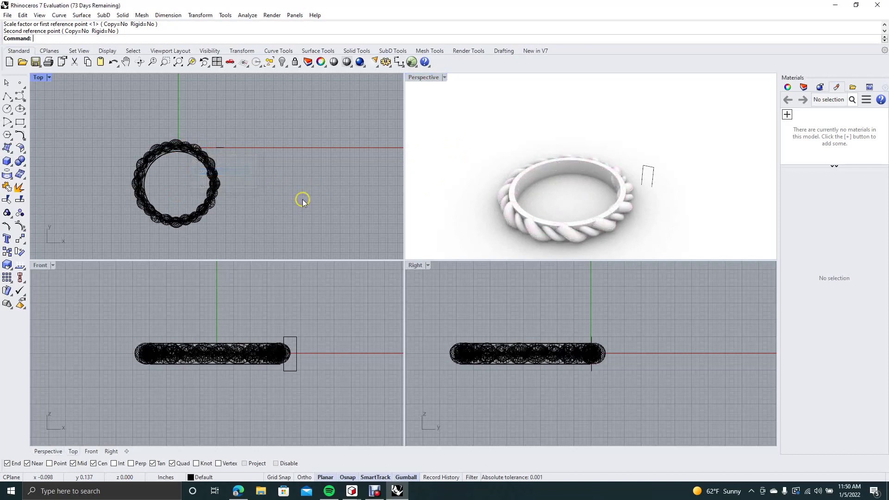
click(297, 338)
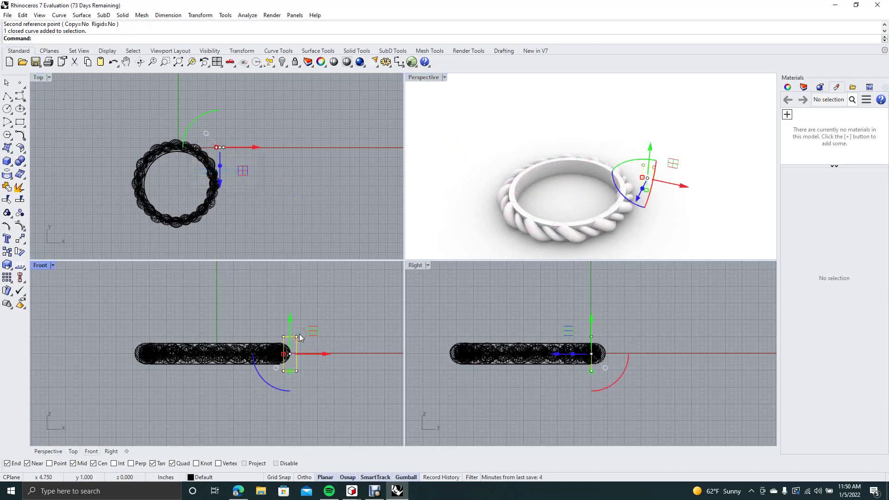
key(Delete)
Step: Select both rope pipe surfaces in the Top view and move them along positive X until they are clear of the band
click(180, 143)
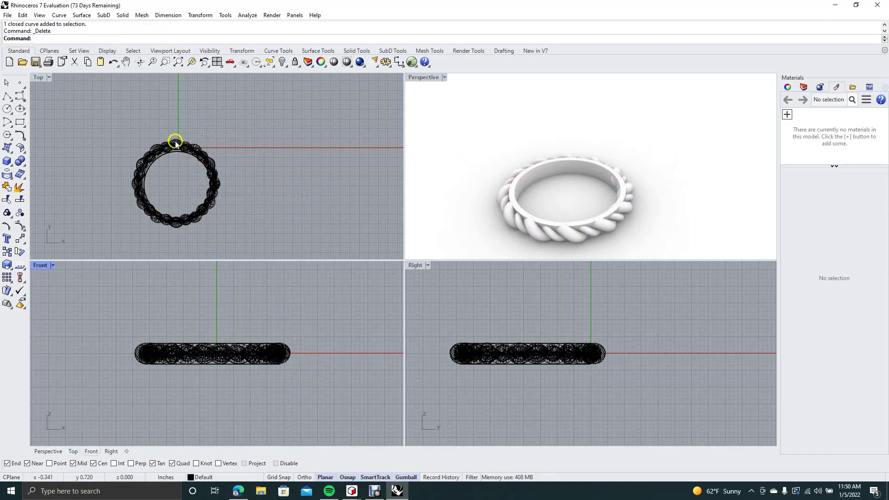
click(175, 144)
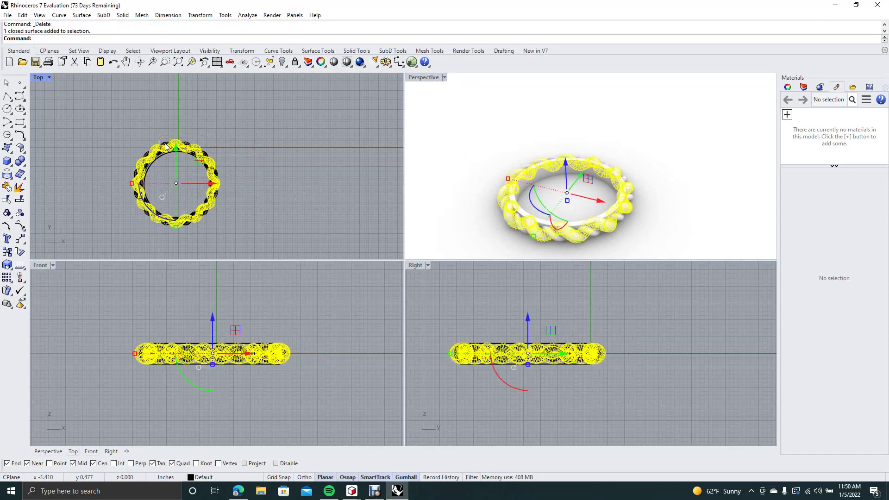
click(165, 144)
drag(206, 185, 319, 184)
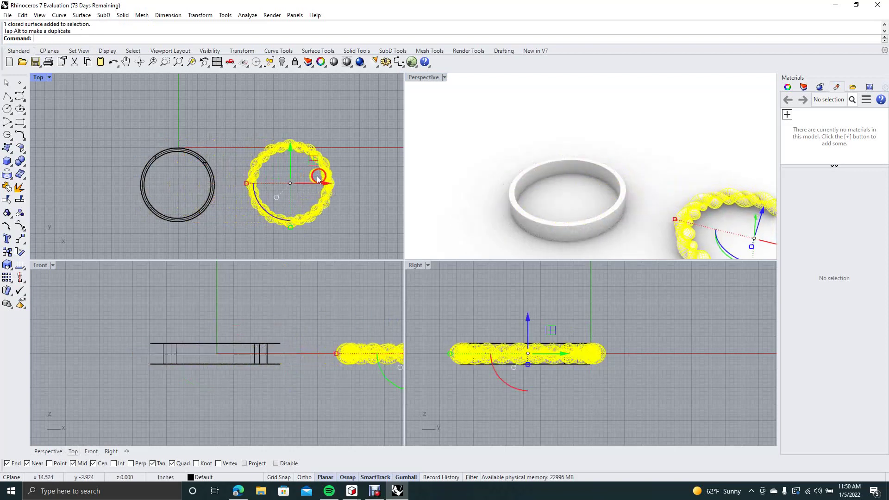
click(253, 126)
Step: Move the revolved band in the Top view with Grid Snap on so its centre sits on the origin
drag(118, 142, 241, 247)
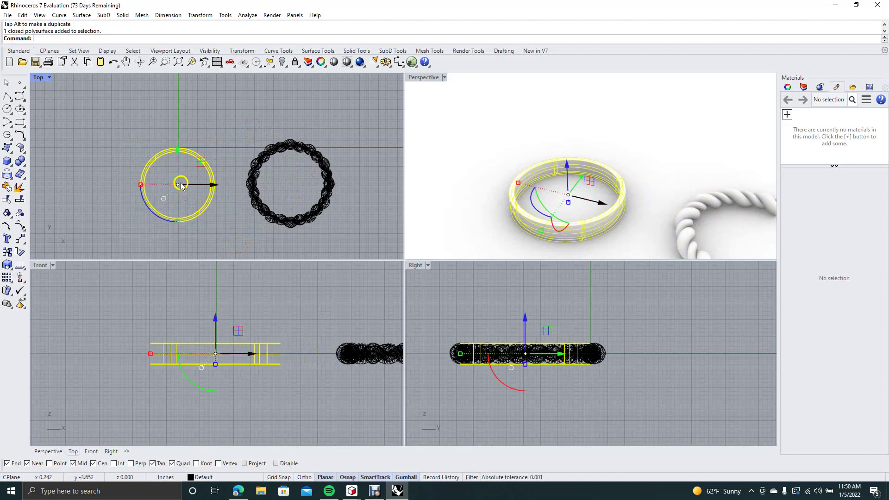
click(280, 478)
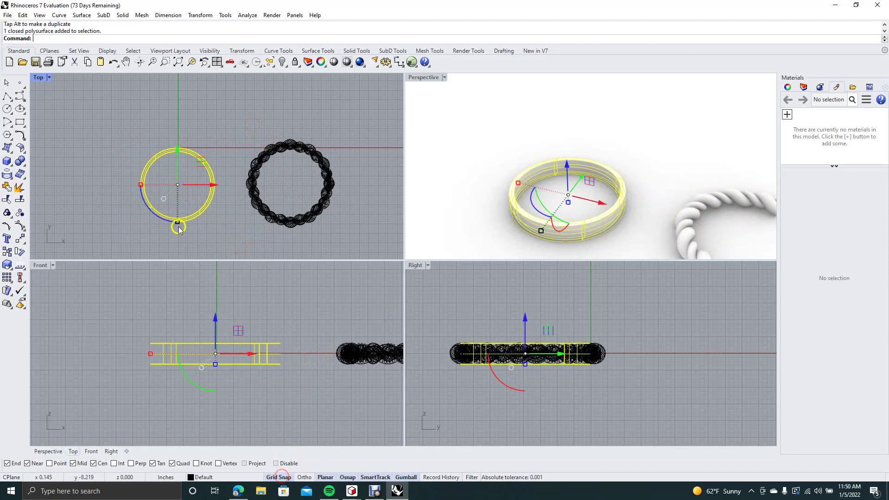
drag(178, 185, 182, 148)
click(141, 202)
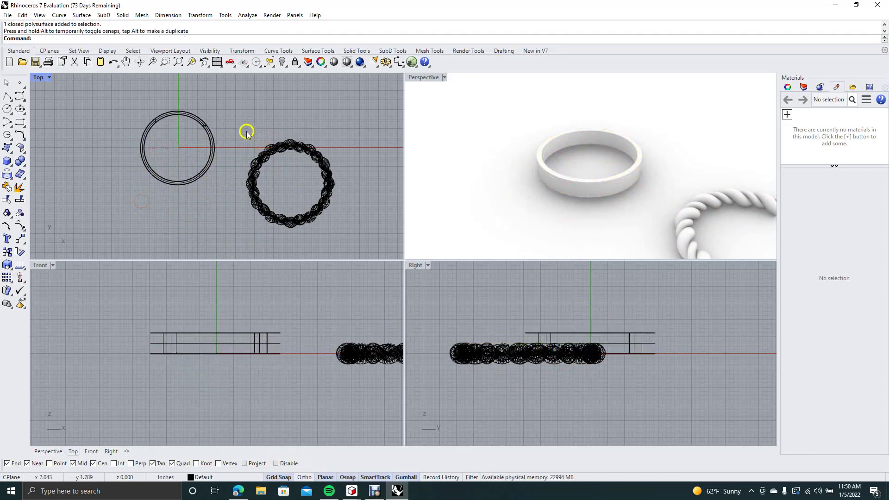
Step: Select both rope pipes in the Top view and move them onto the origin, concentric with the band
drag(237, 124, 362, 248)
click(292, 184)
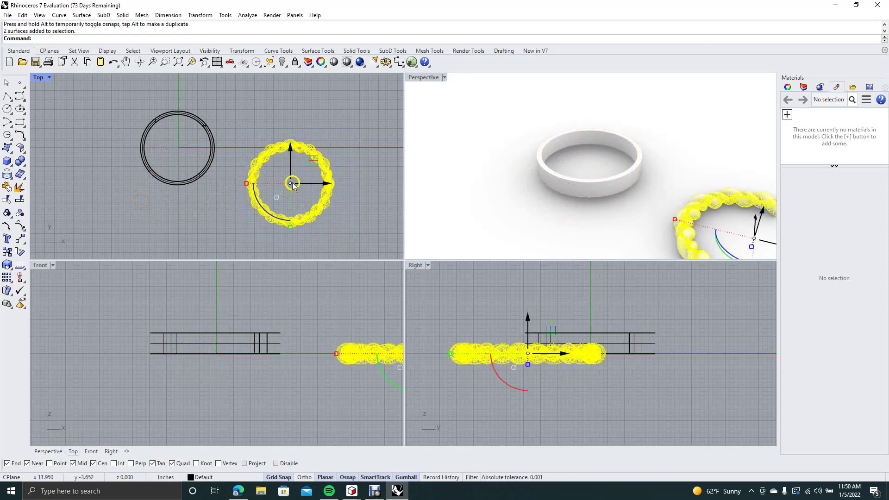
drag(292, 183, 179, 148)
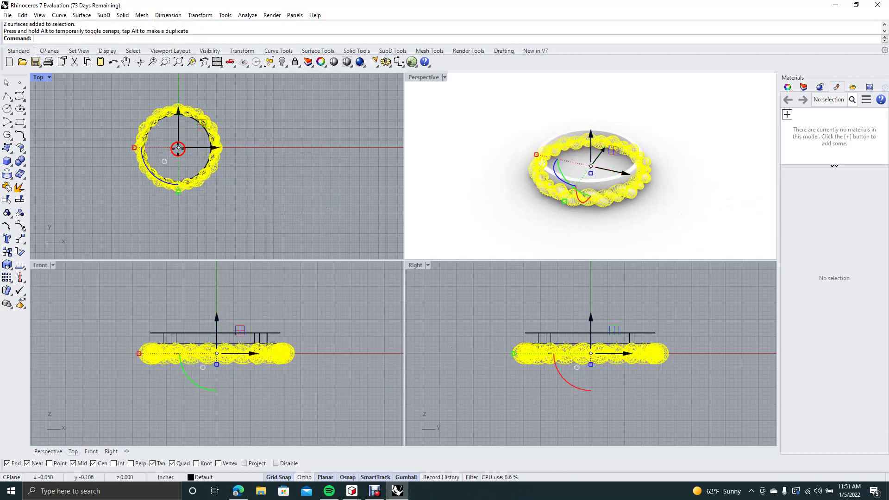
click(295, 179)
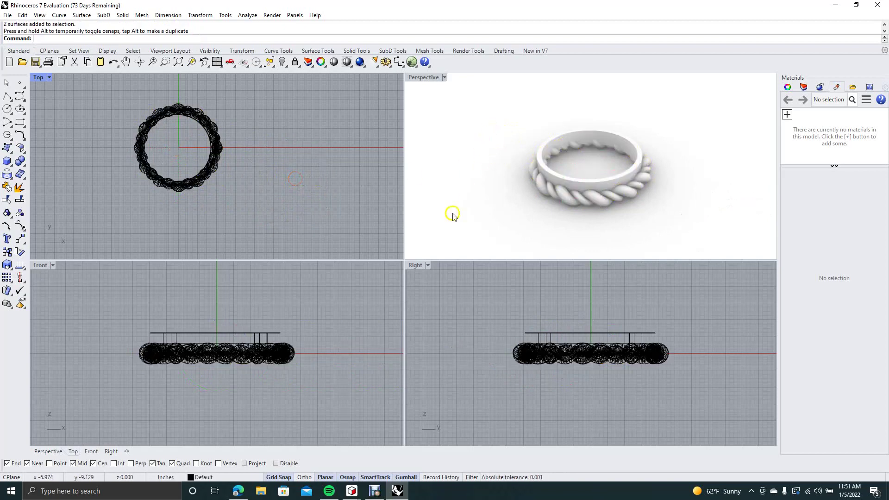
Step: Raise both rope pipes along Z in the Front view to the height of the band
click(290, 354)
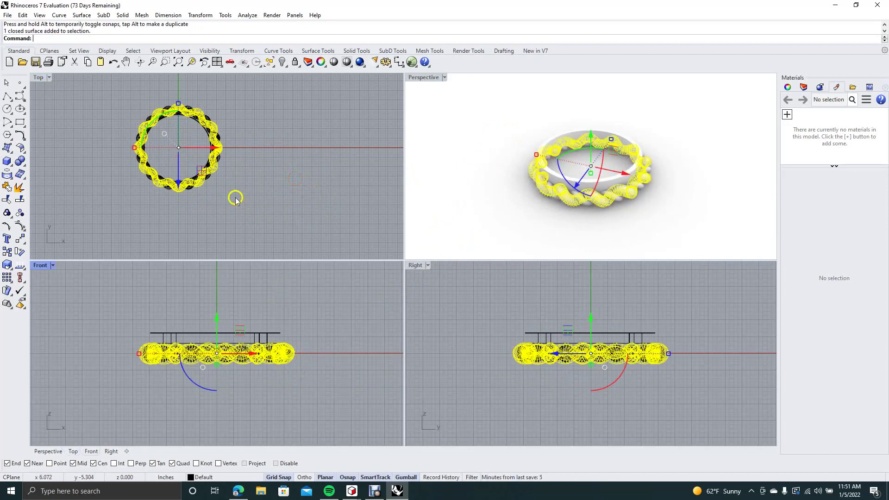
shift+click(220, 161)
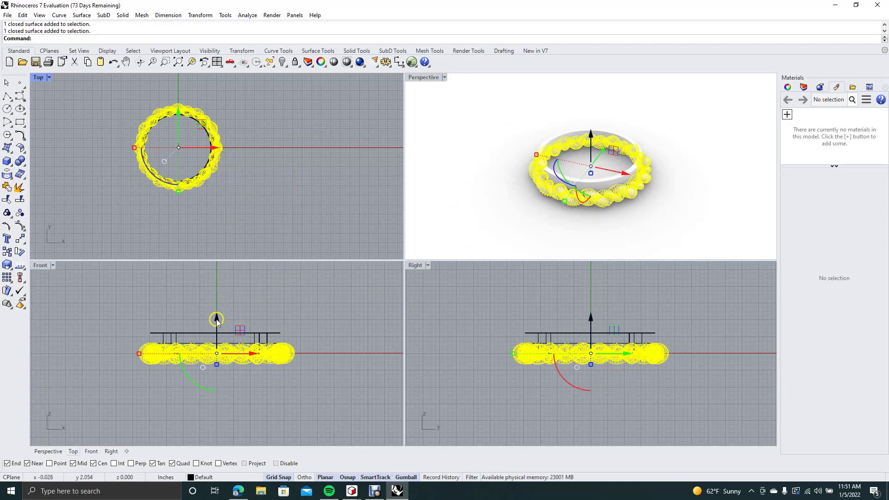
drag(216, 319, 217, 313)
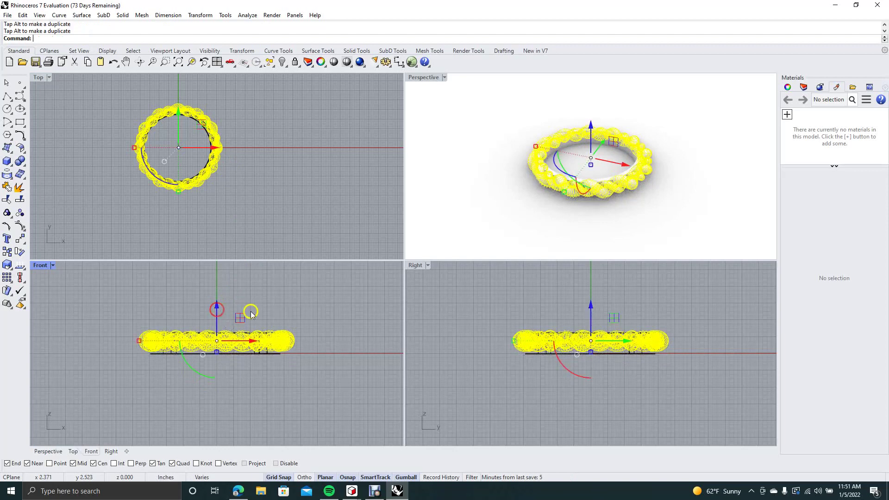
click(326, 312)
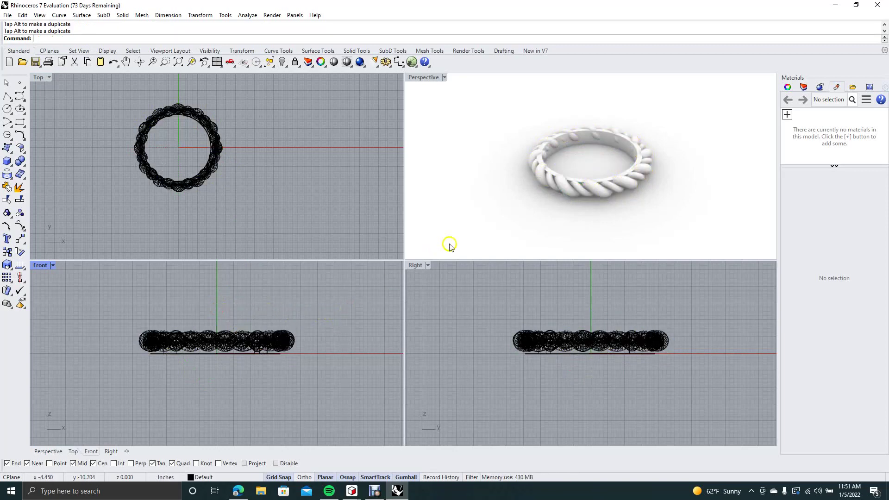
Step: Scale both rope pipes up slightly about the origin so the inner band shows inside the rope
right_drag(477, 149, 504, 207)
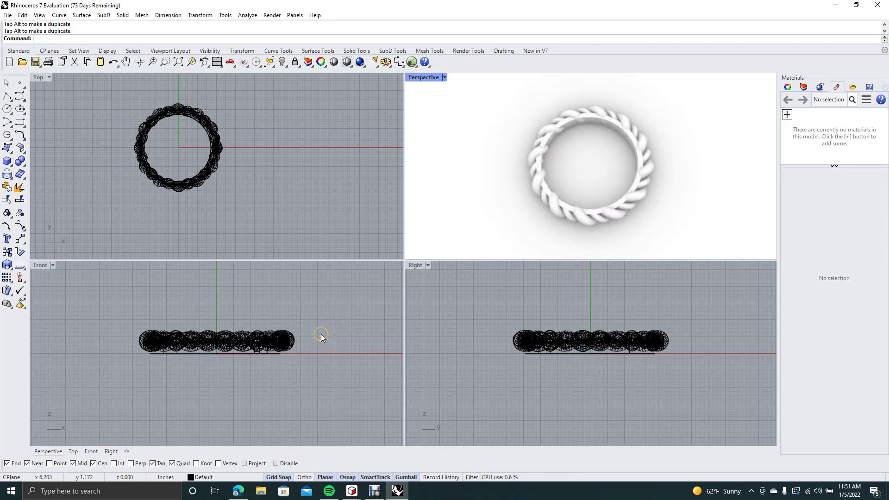
click(222, 162)
click(248, 181)
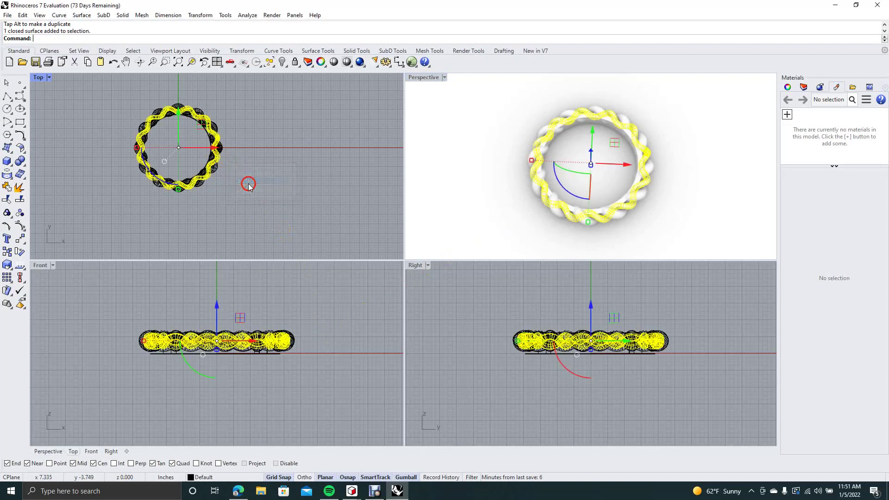
shift+click(221, 153)
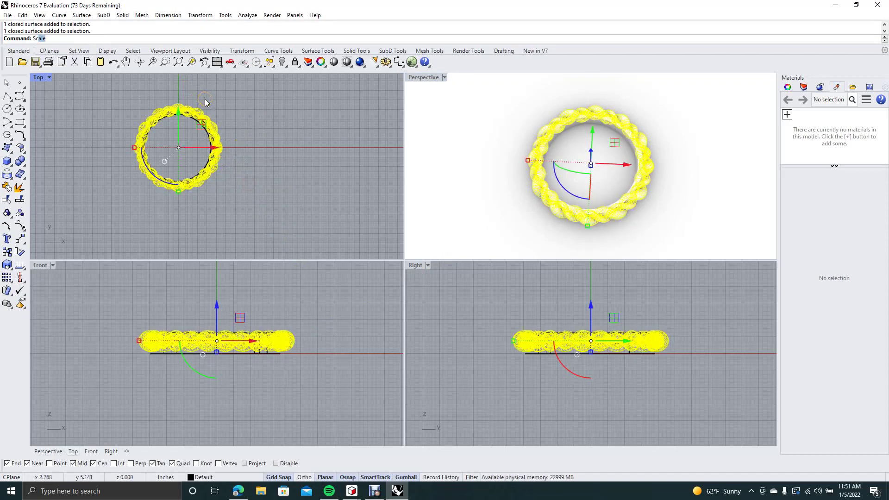
key(Return)
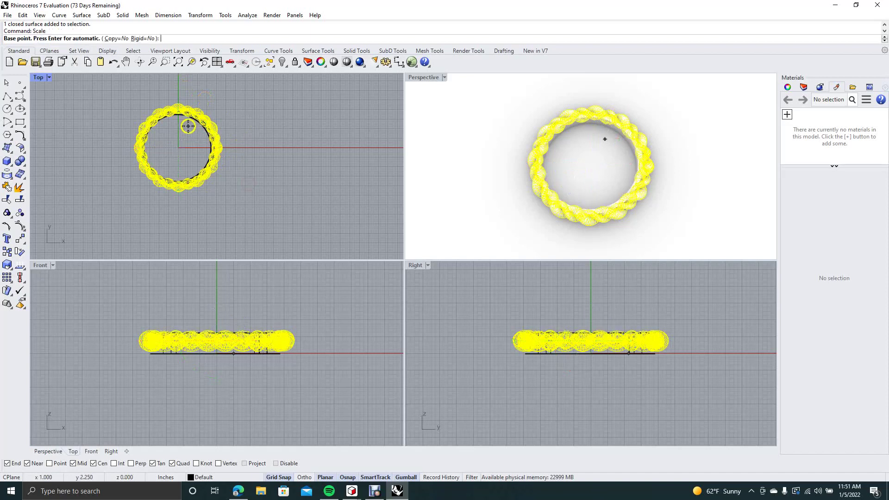
click(178, 147)
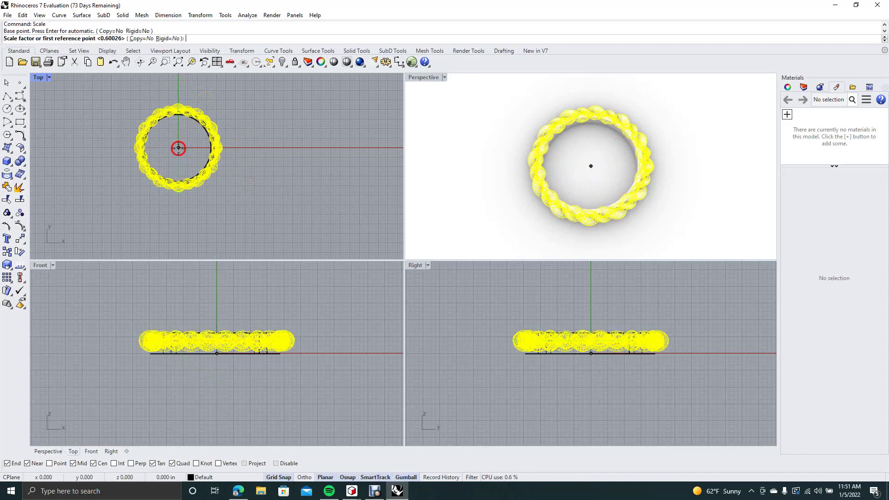
click(178, 134)
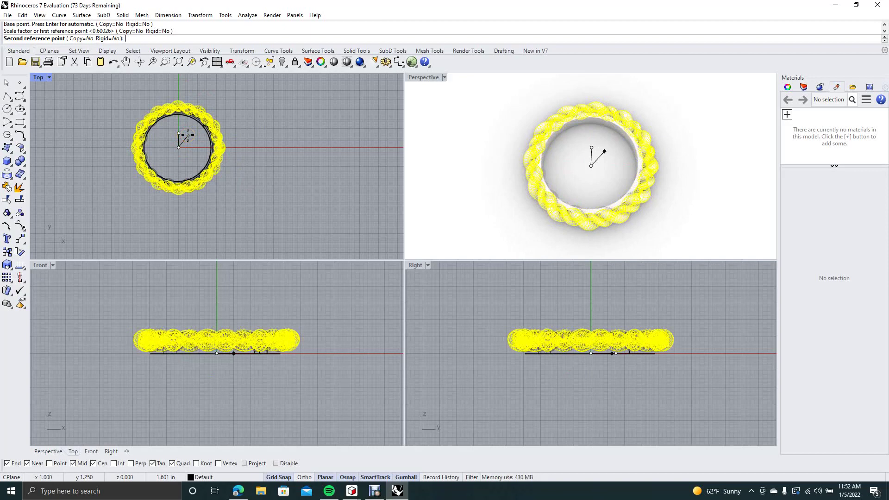
click(188, 135)
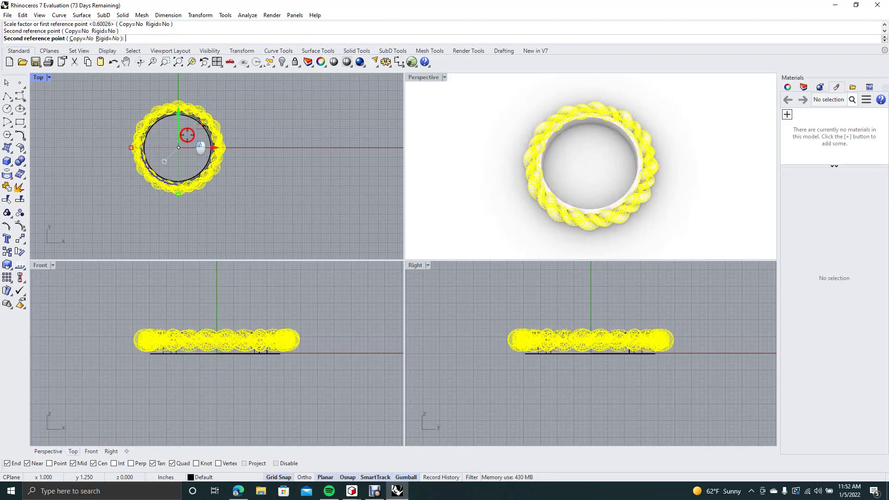
Step: Move both rope pipes slightly along Z in the Front view with Grid Snap off, centring them on the band's height
right_drag(468, 131, 454, 220)
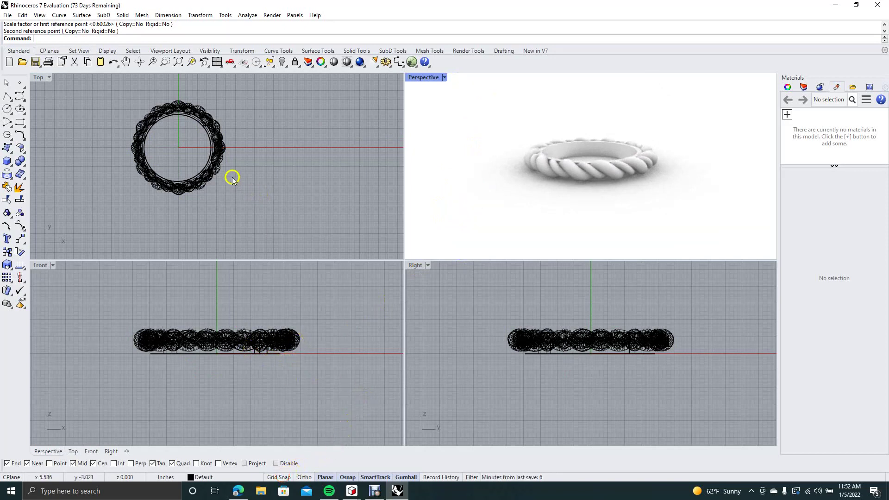
click(217, 173)
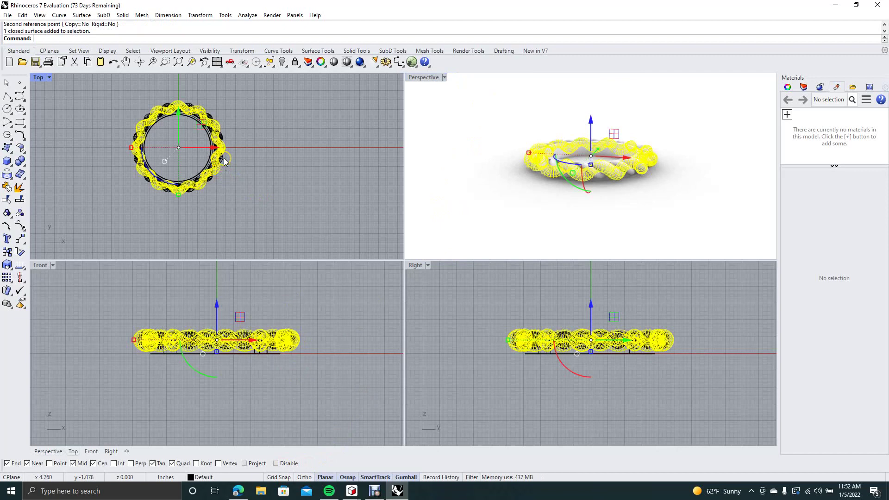
shift+click(221, 160)
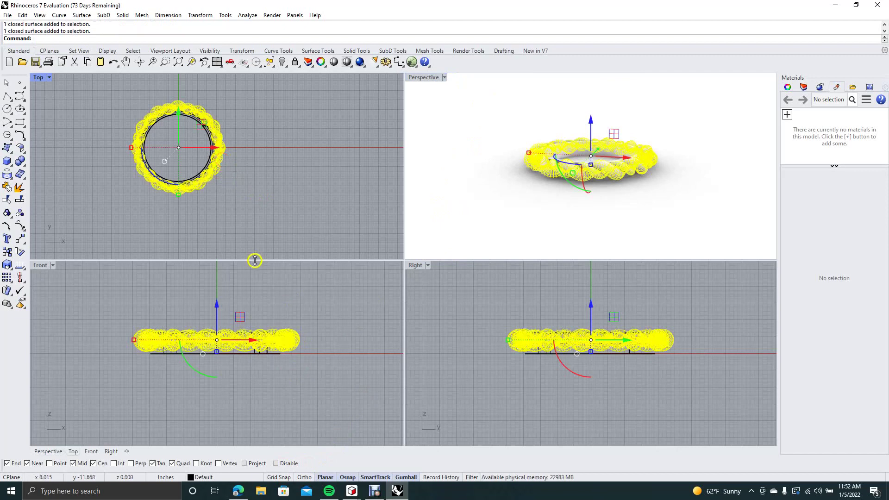
drag(217, 307, 236, 309)
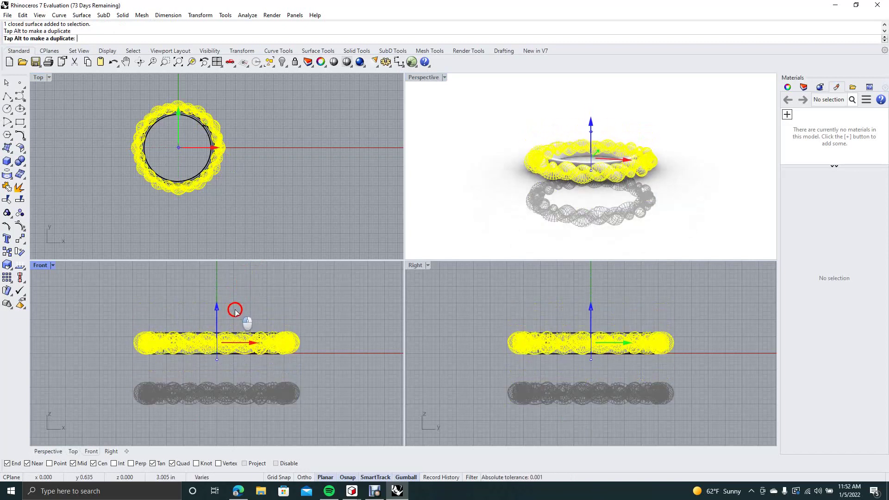
drag(235, 310, 235, 310)
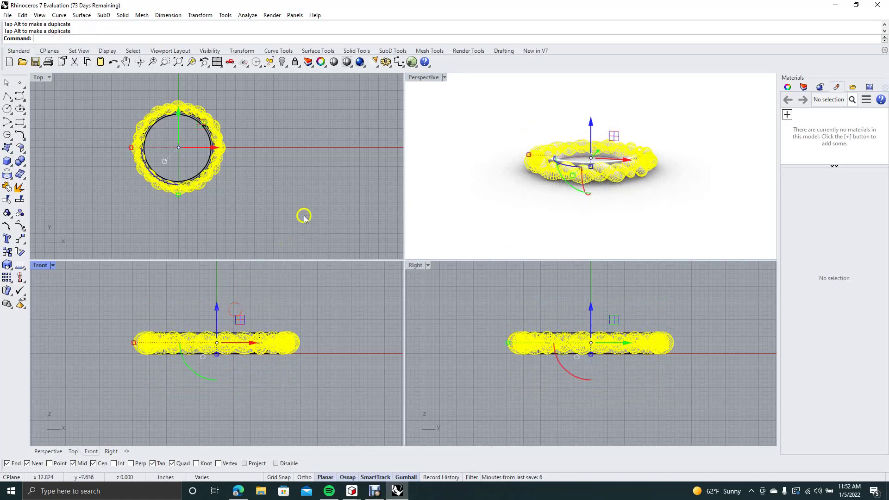
click(321, 194)
right_click(455, 145)
right_drag(456, 145, 484, 179)
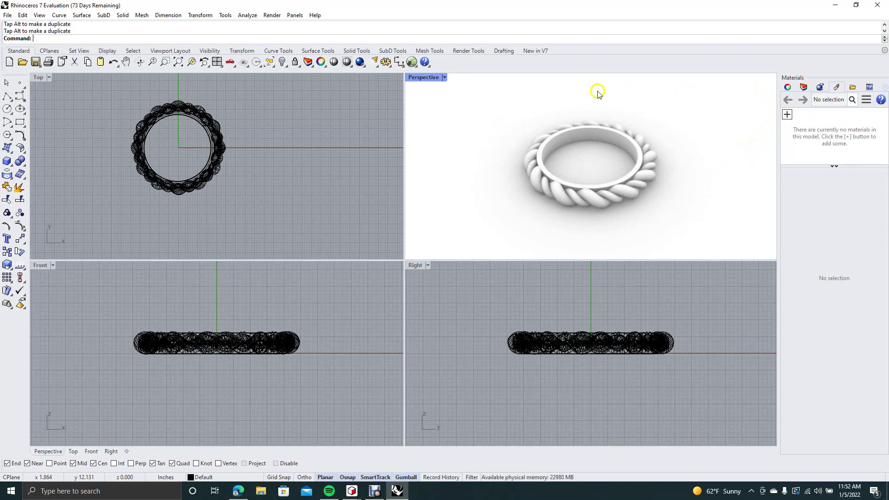
Step: Import the Satin Gold material from the Metal > Satin folder of the material library
click(295, 16)
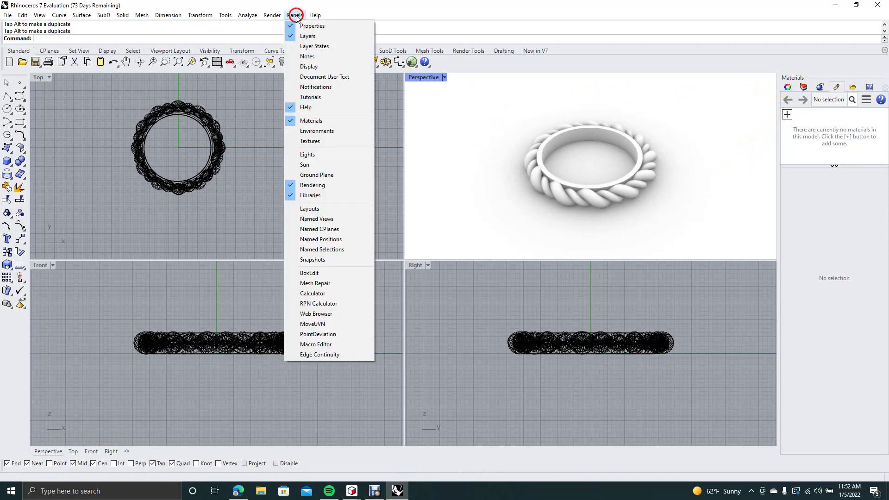
click(314, 122)
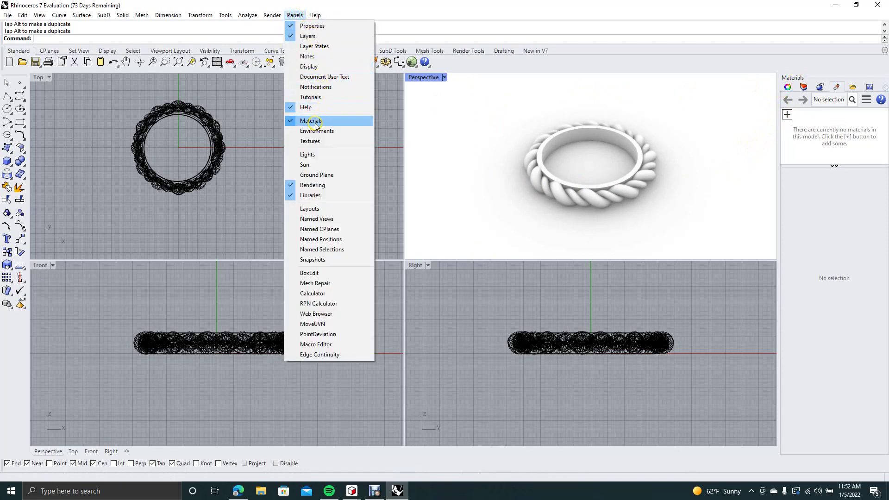
click(492, 12)
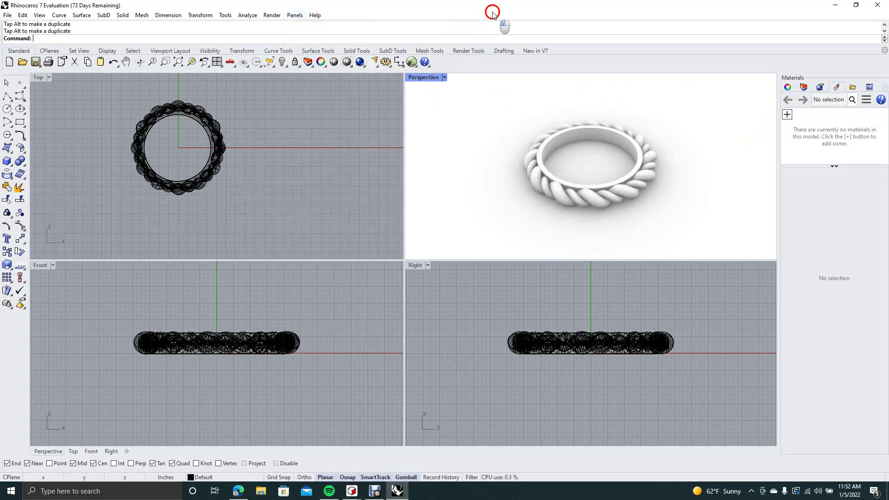
click(786, 114)
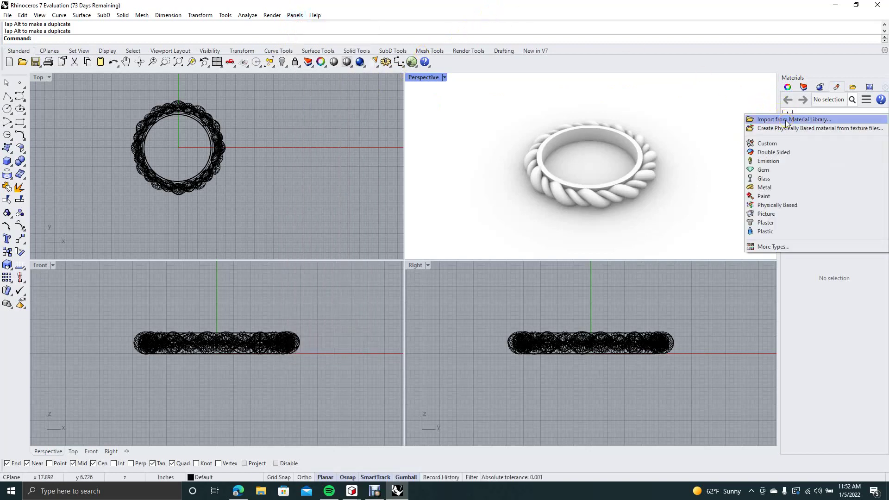
click(786, 122)
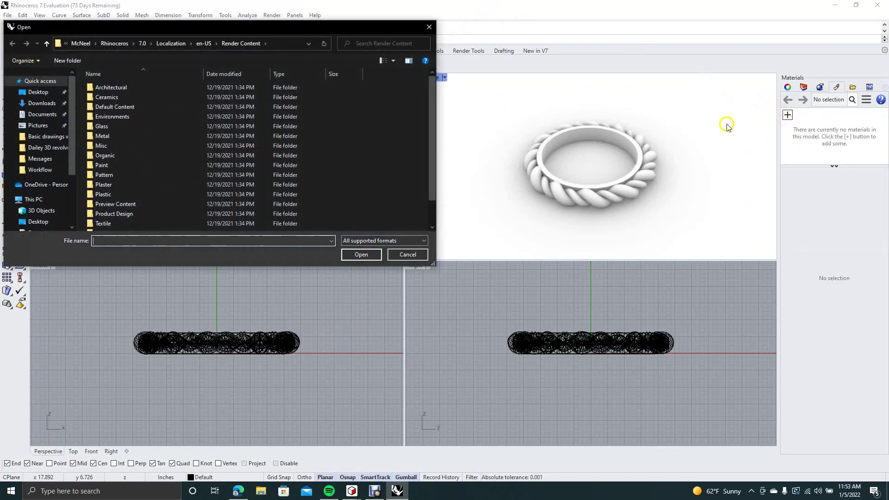
double_click(102, 137)
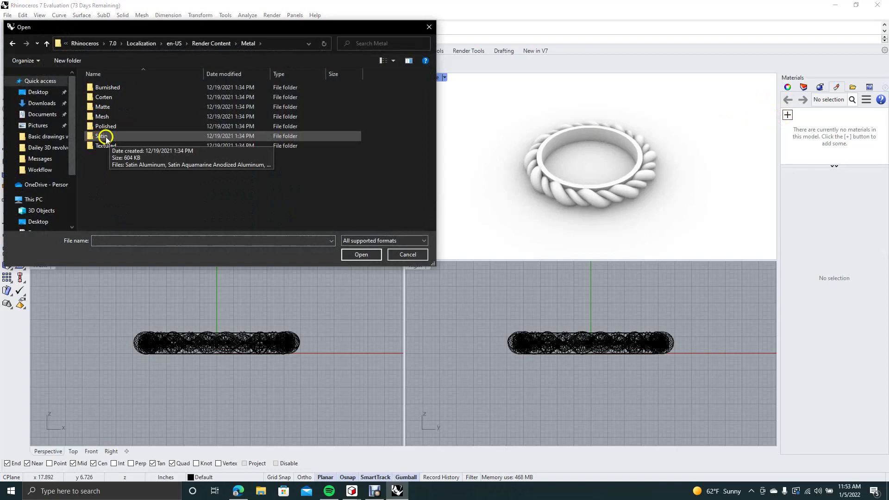
double_click(103, 137)
double_click(132, 185)
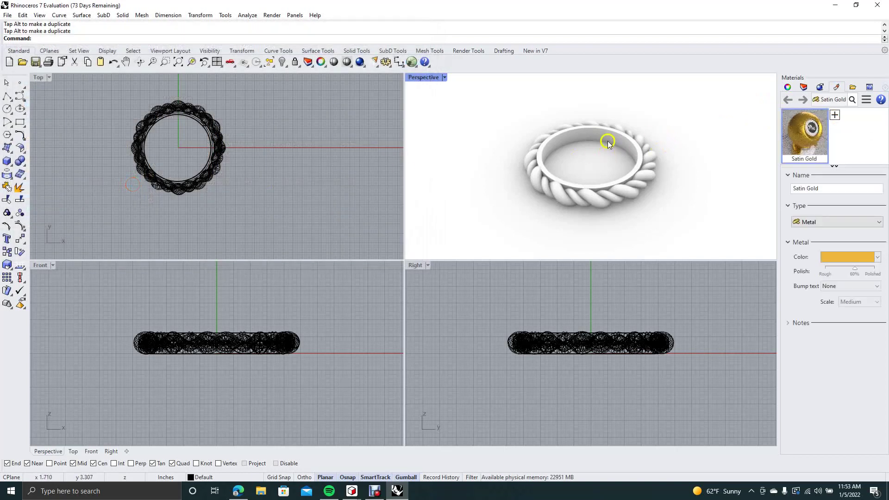
Step: Assign the Satin Gold material to the flat inner band and clear the selection
drag(805, 132, 617, 139)
click(715, 116)
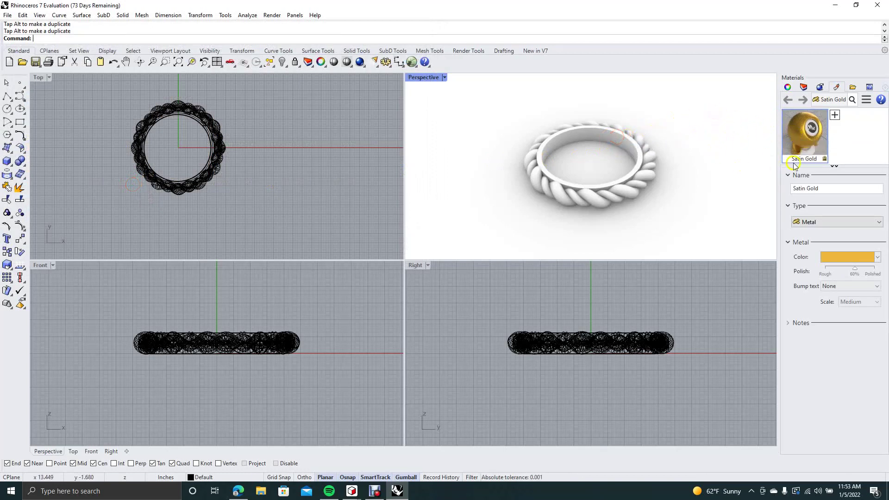
click(635, 149)
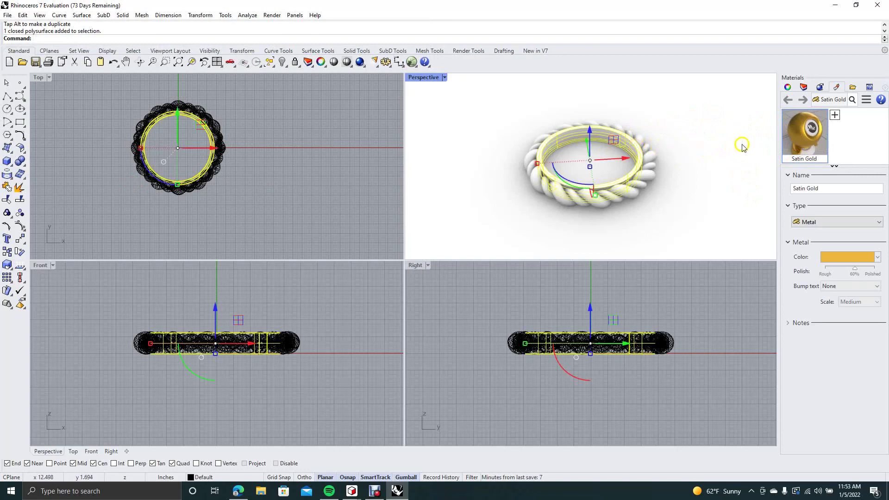
right_click(802, 133)
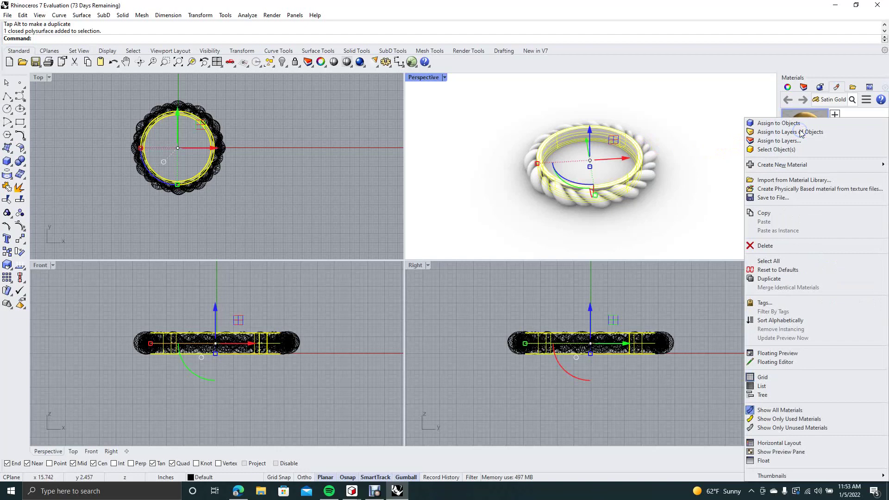
click(789, 123)
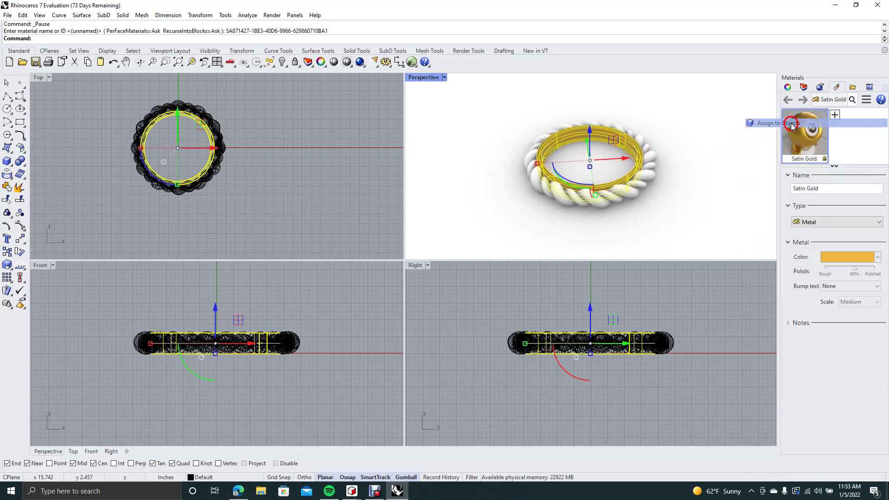
key(Escape)
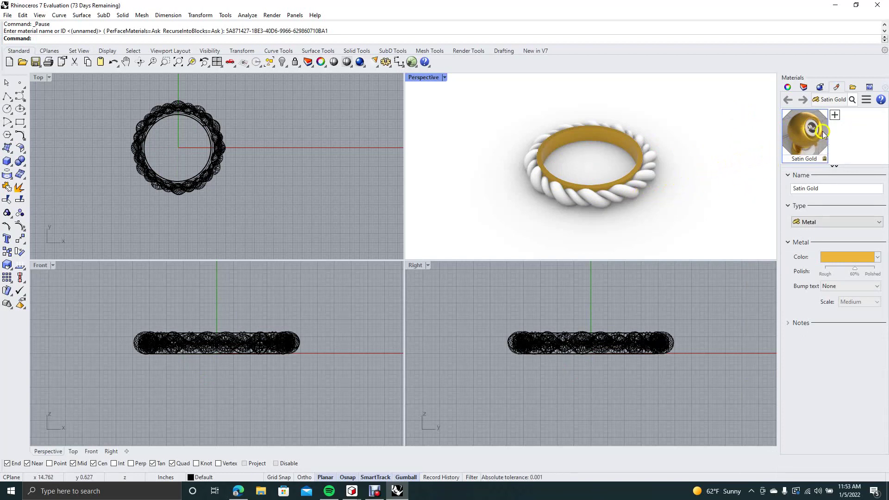
Step: Import the Satin Brass material from the Metal > Satin folder of the material library
click(833, 116)
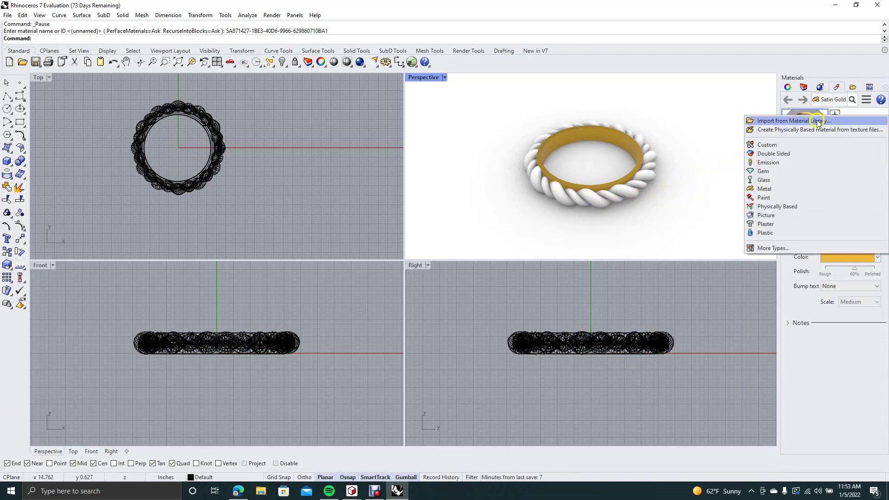
click(774, 121)
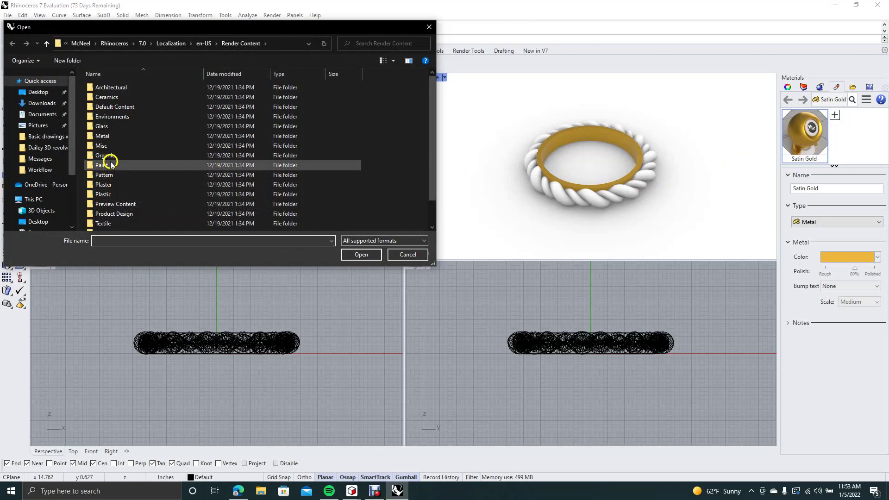
double_click(103, 136)
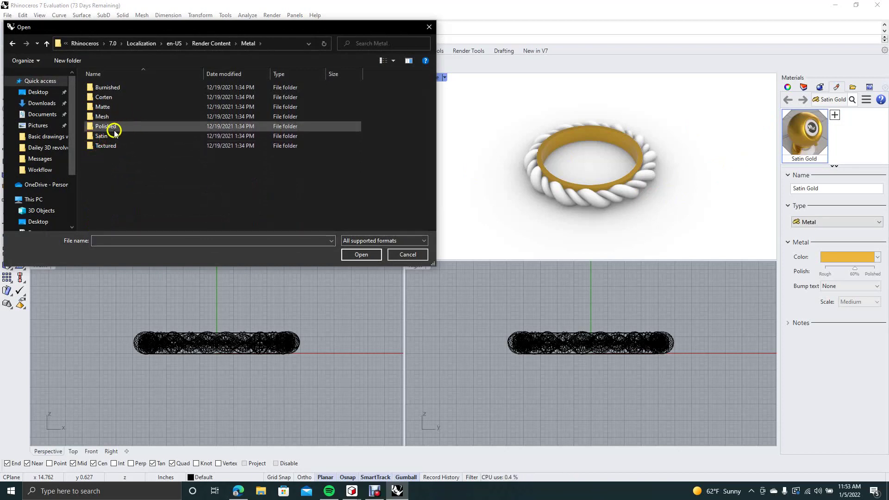
double_click(110, 136)
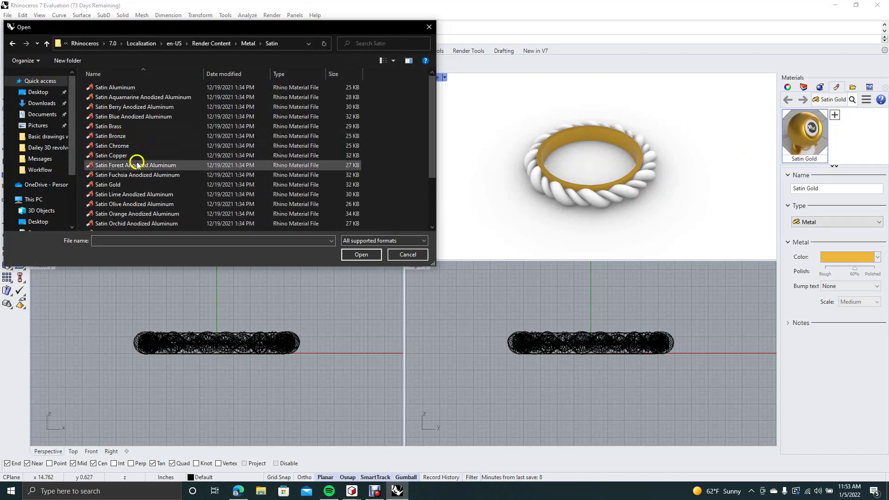
double_click(123, 125)
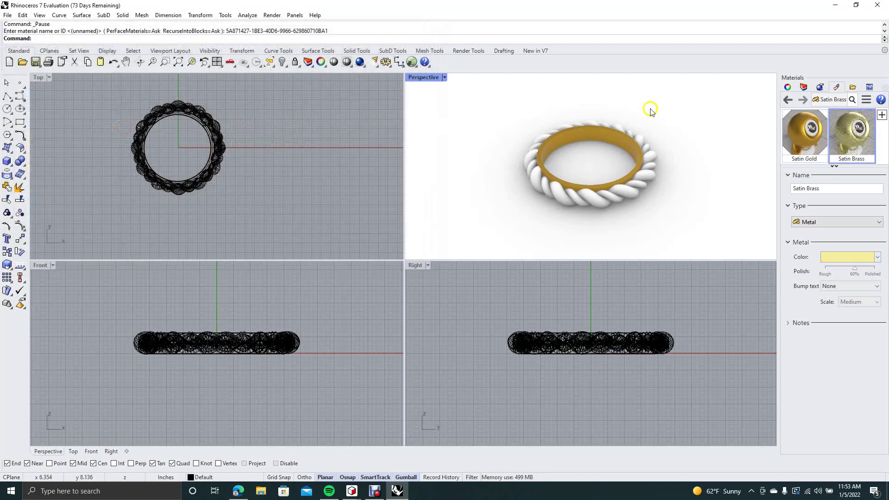
Step: Apply the Satin Brass material to both twisted rope pipes in the Perspective view
click(742, 125)
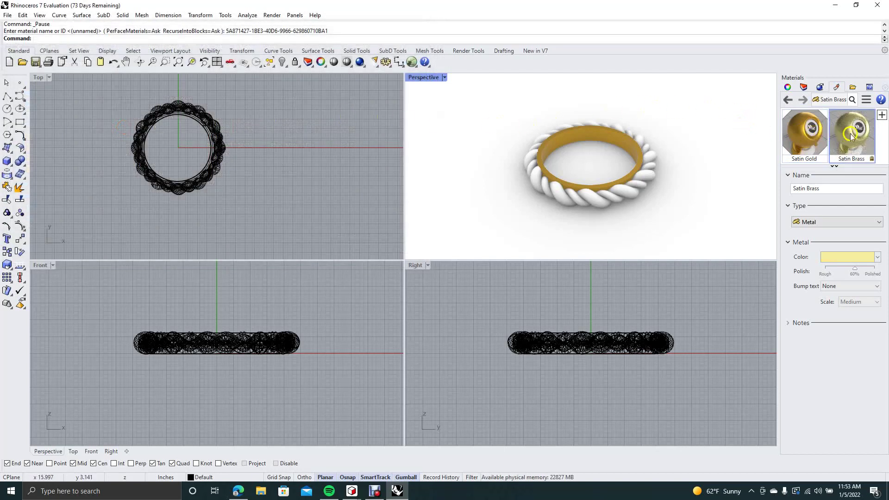
drag(854, 137, 658, 178)
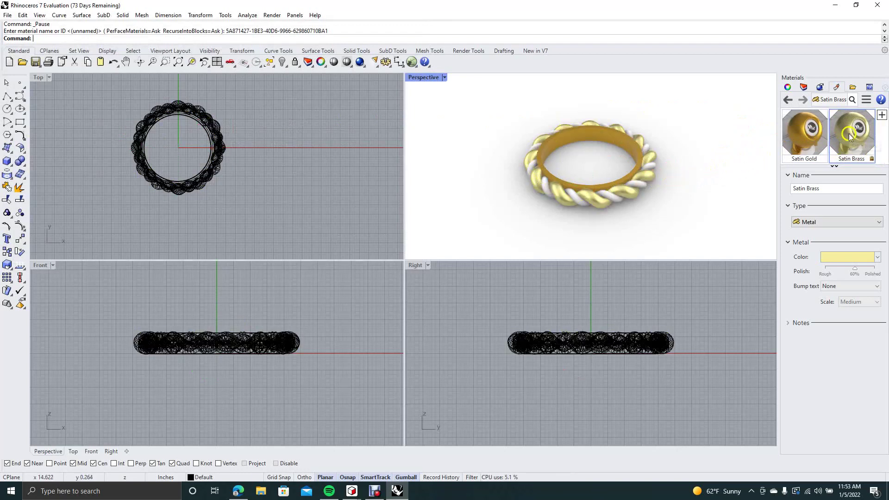
drag(849, 134, 640, 188)
click(669, 197)
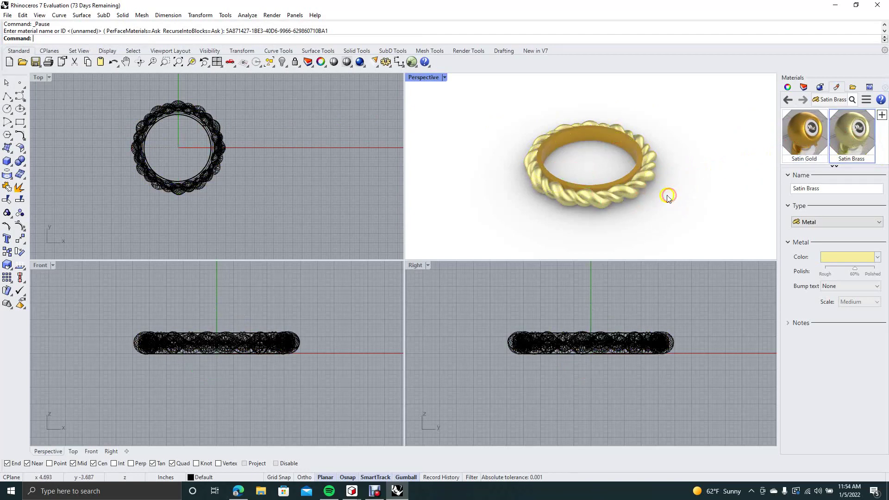
Step: Examine the materials and the fit of rope and band from several angles in the Perspective view
right_drag(486, 119, 439, 145)
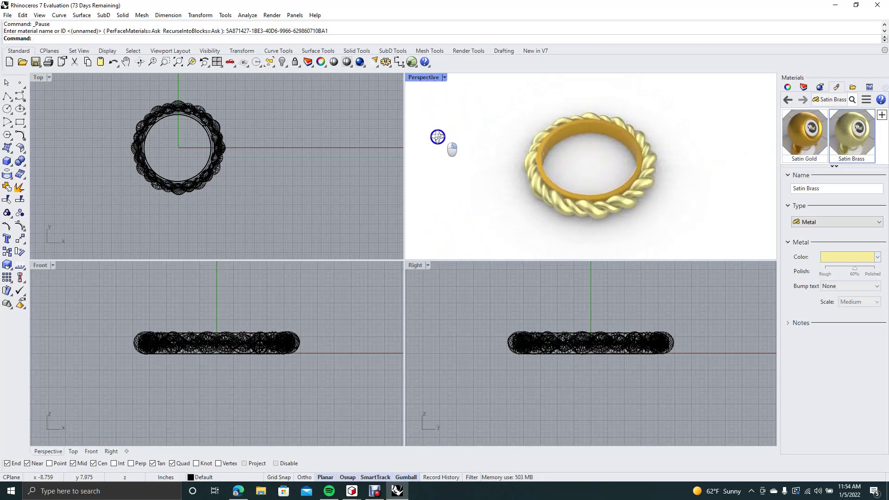
right_drag(505, 141, 771, 95)
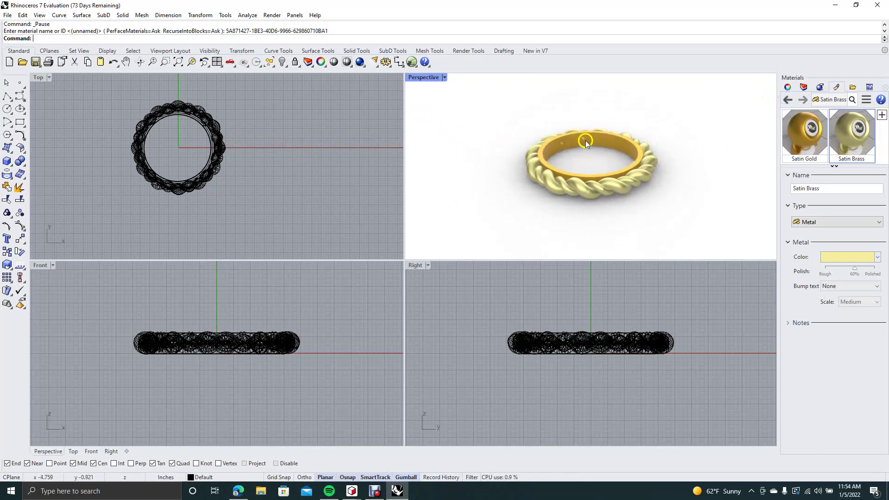
right_drag(517, 131, 565, 186)
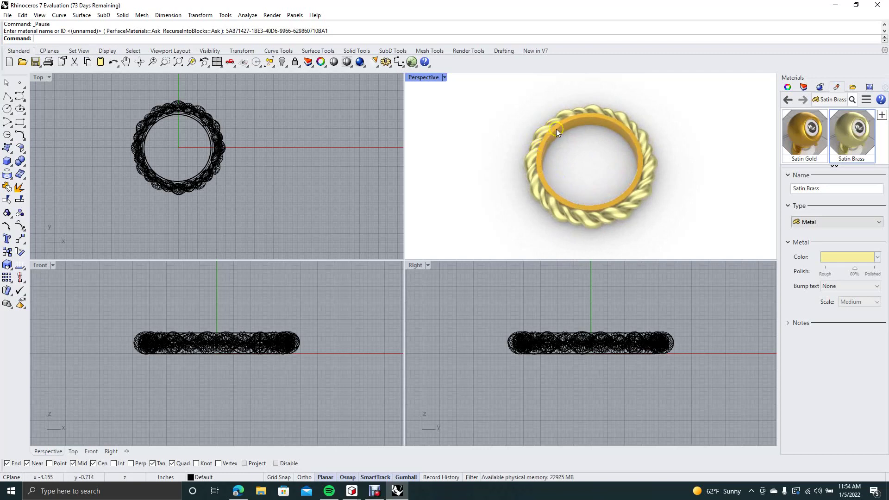
right_drag(519, 124, 486, 87)
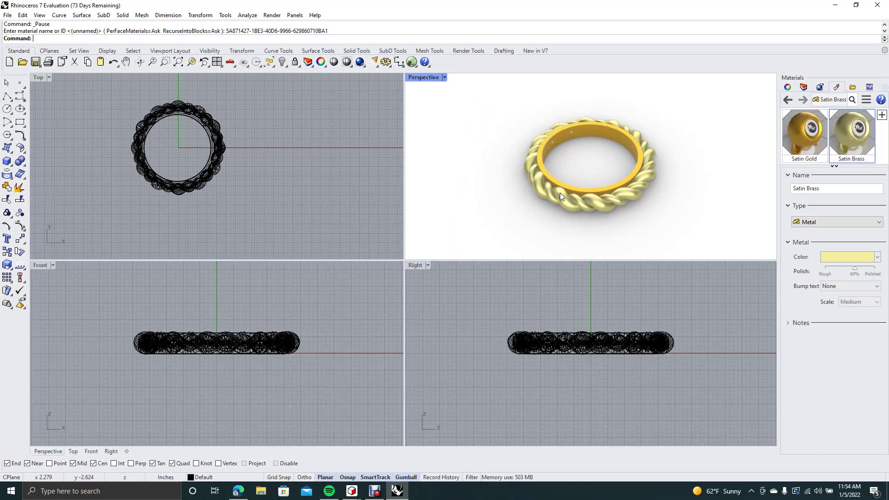
right_drag(490, 174, 508, 189)
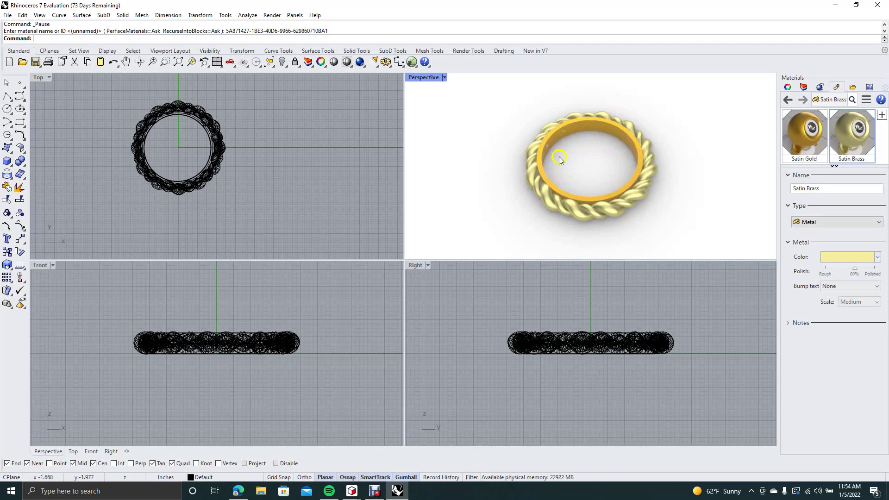
click(571, 168)
click(584, 158)
click(598, 167)
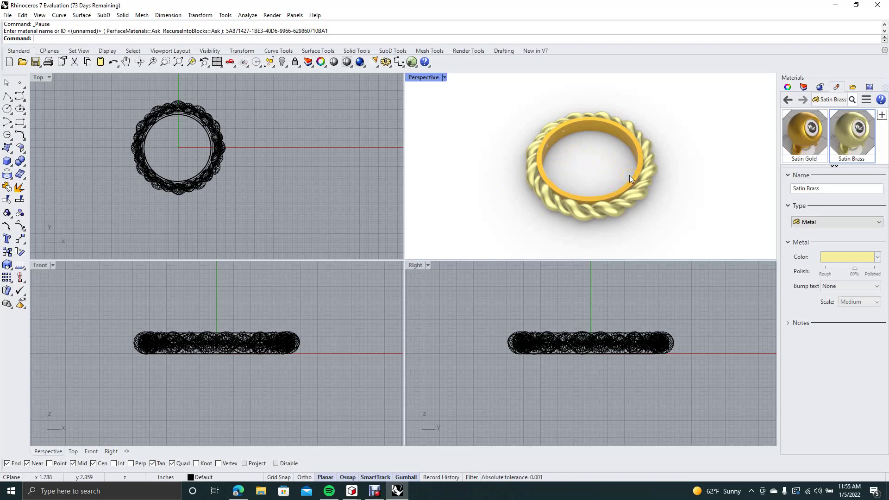
click(608, 172)
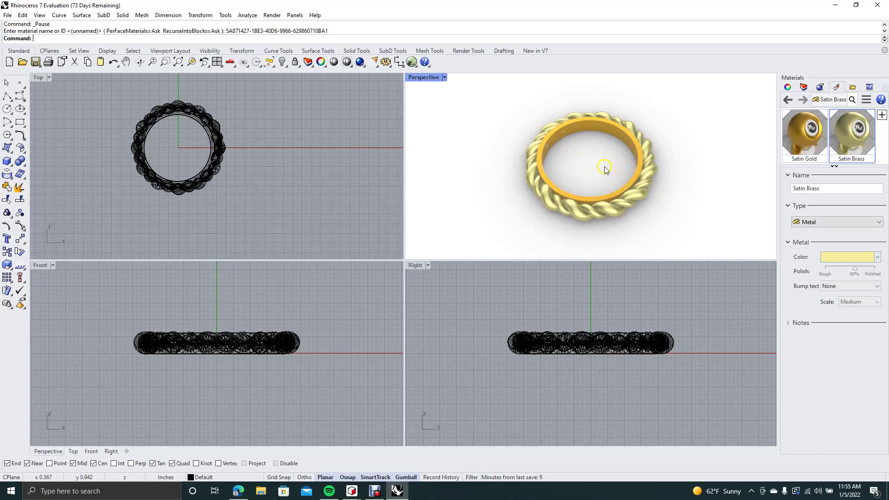